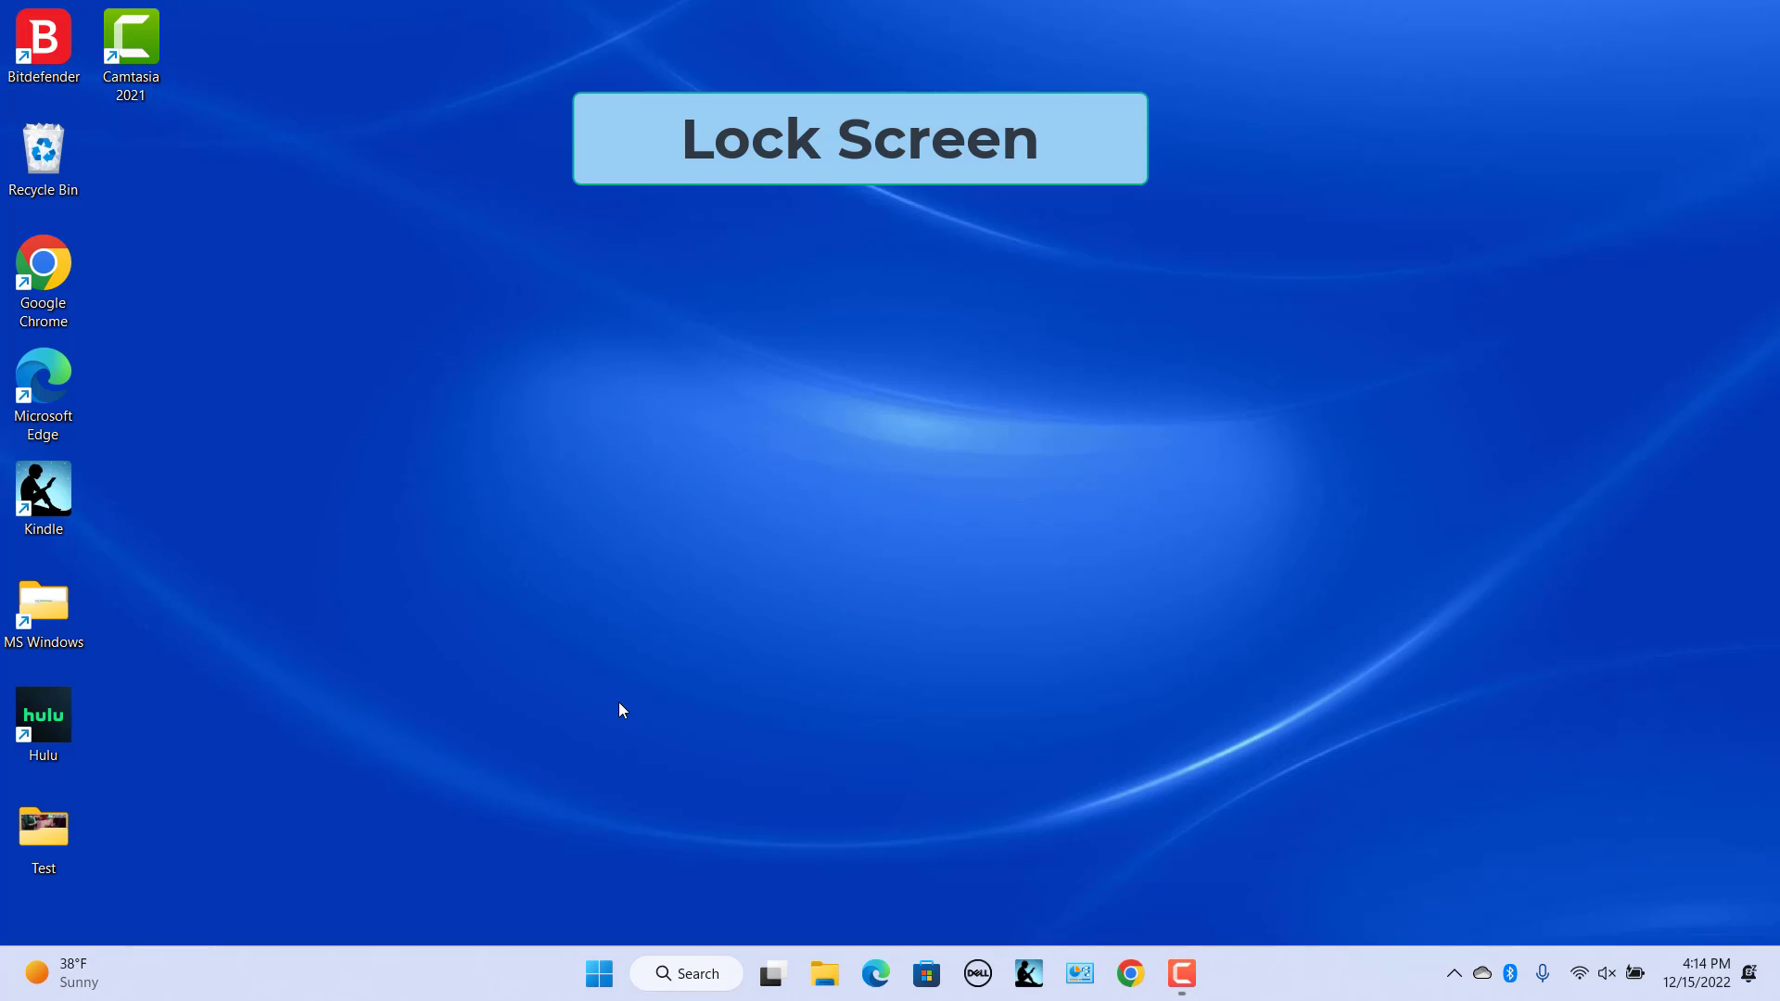
Lock the PC to view the current lock screen, then briefly open Personalization from the desktop
{"action": "key", "text": "super+l"}
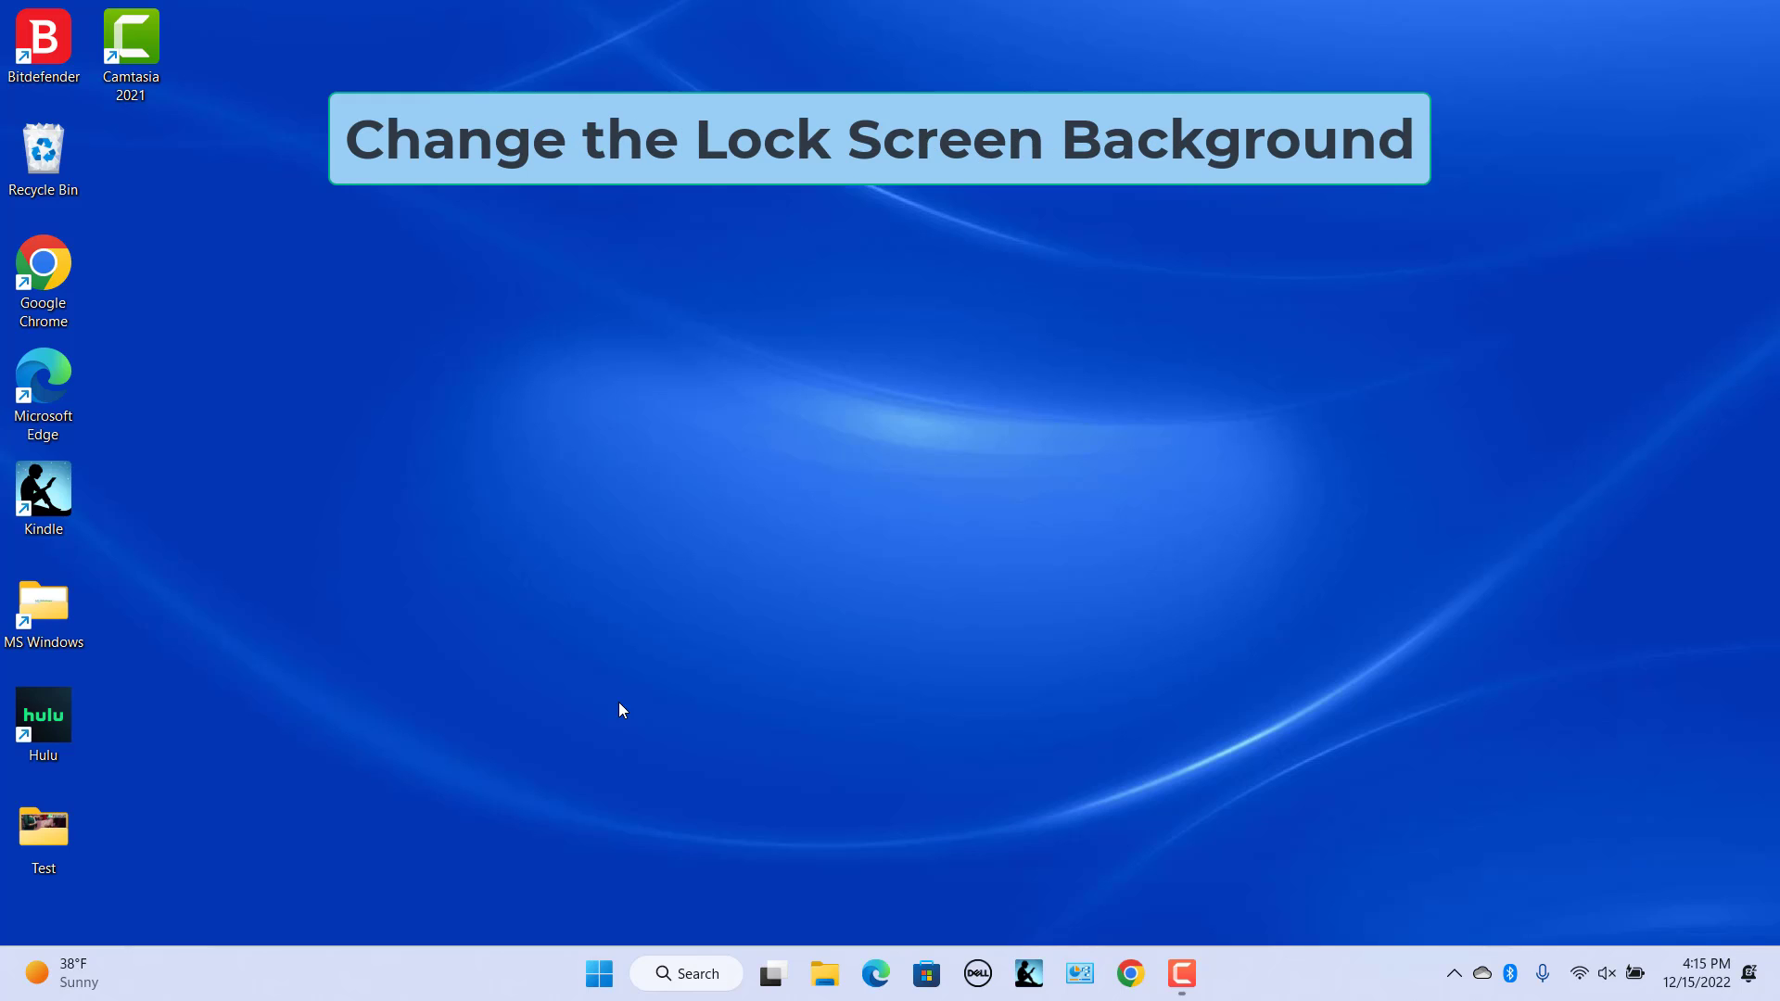
{"action": "right_click", "coordinate": [933, 405]}
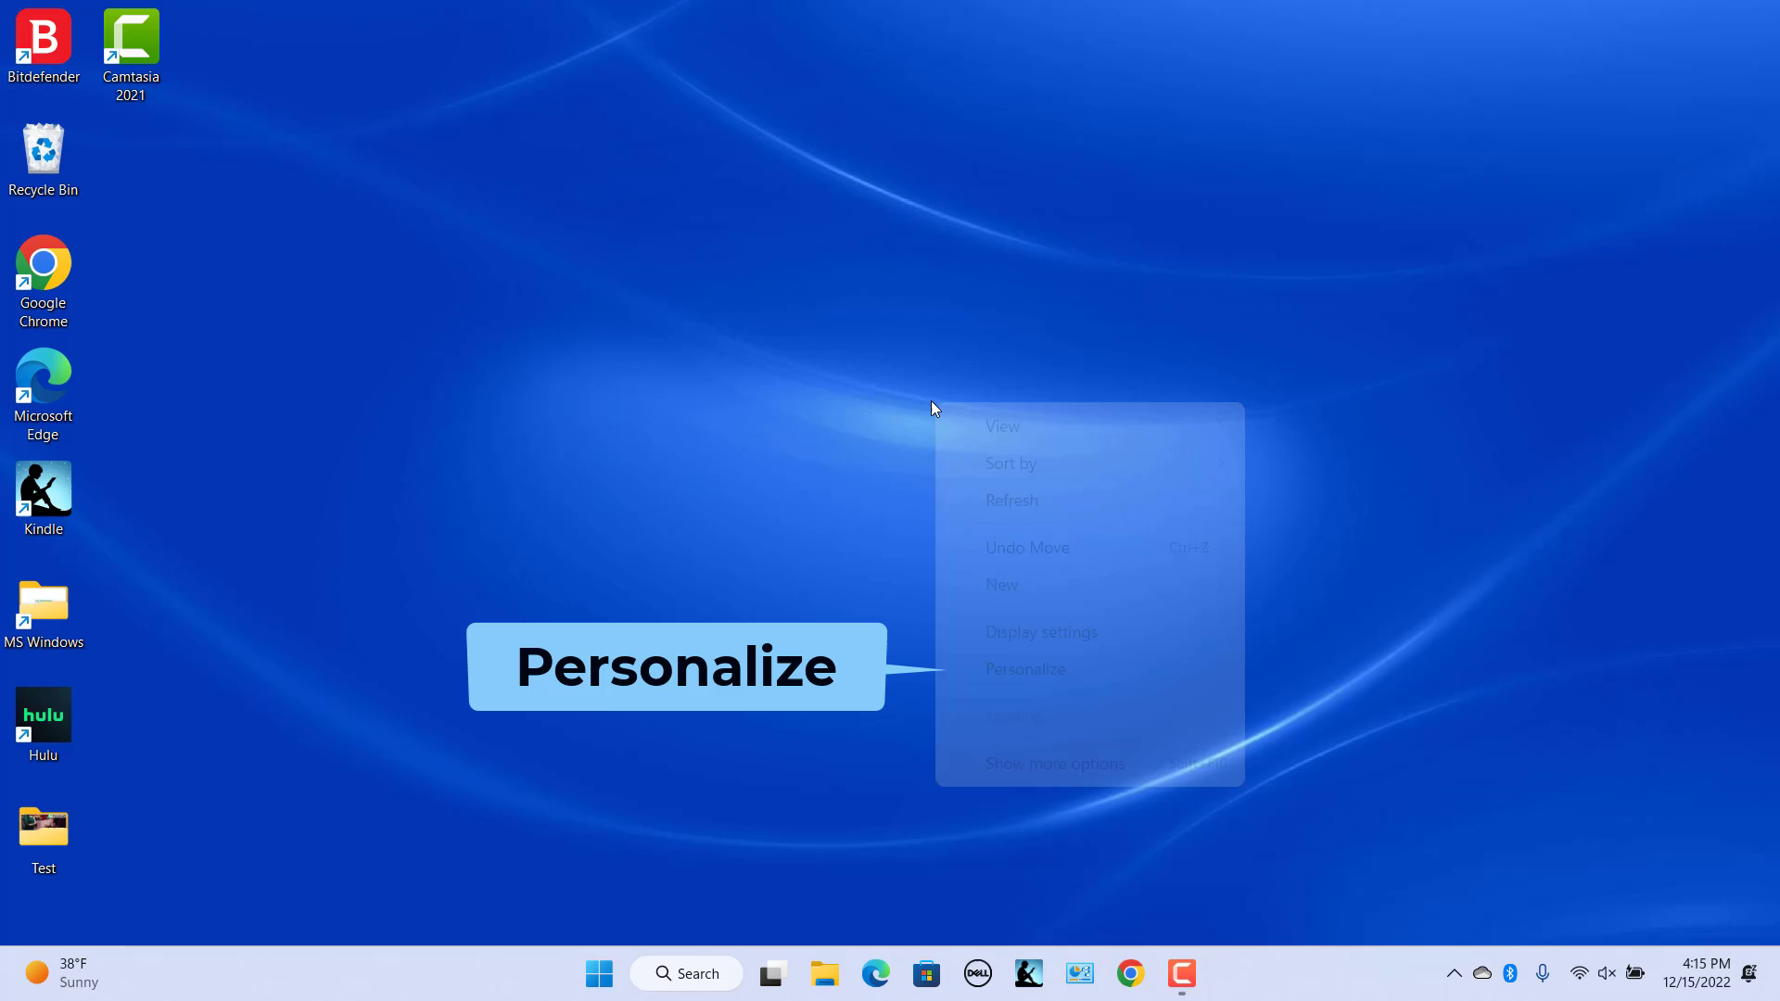
{"action": "left_click", "coordinate": [1039, 670]}
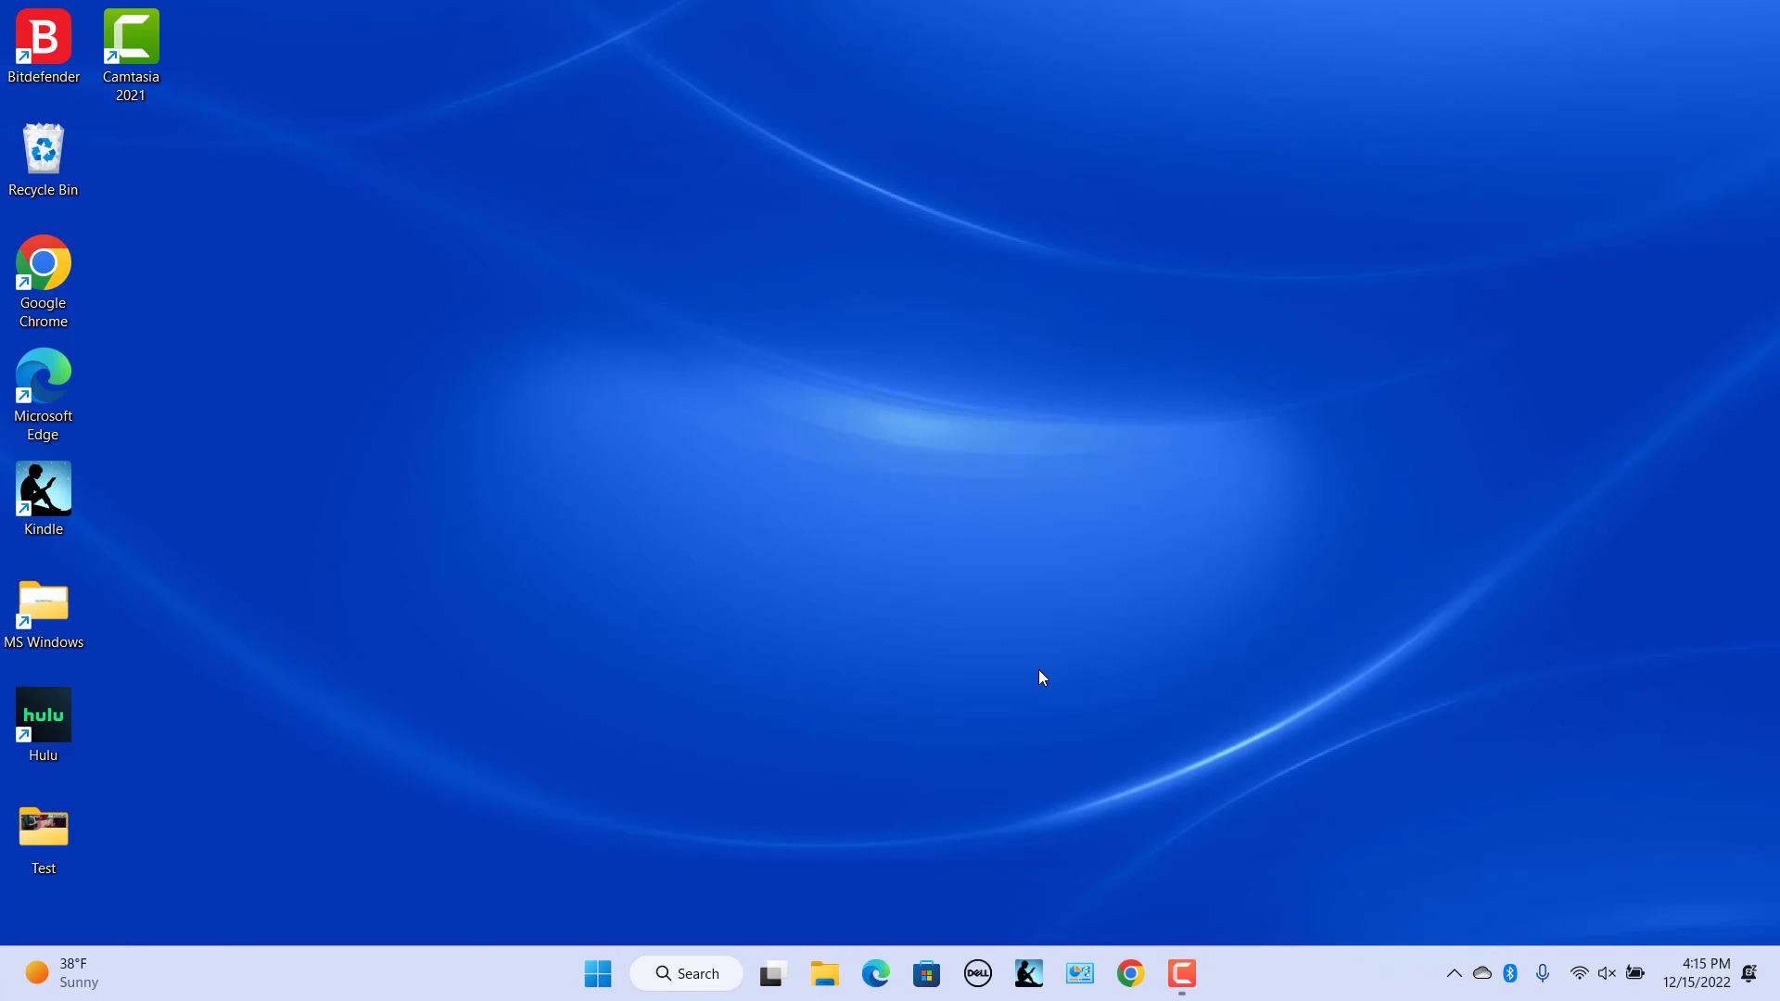
{"action": "left_click", "coordinate": [1744, 98]}
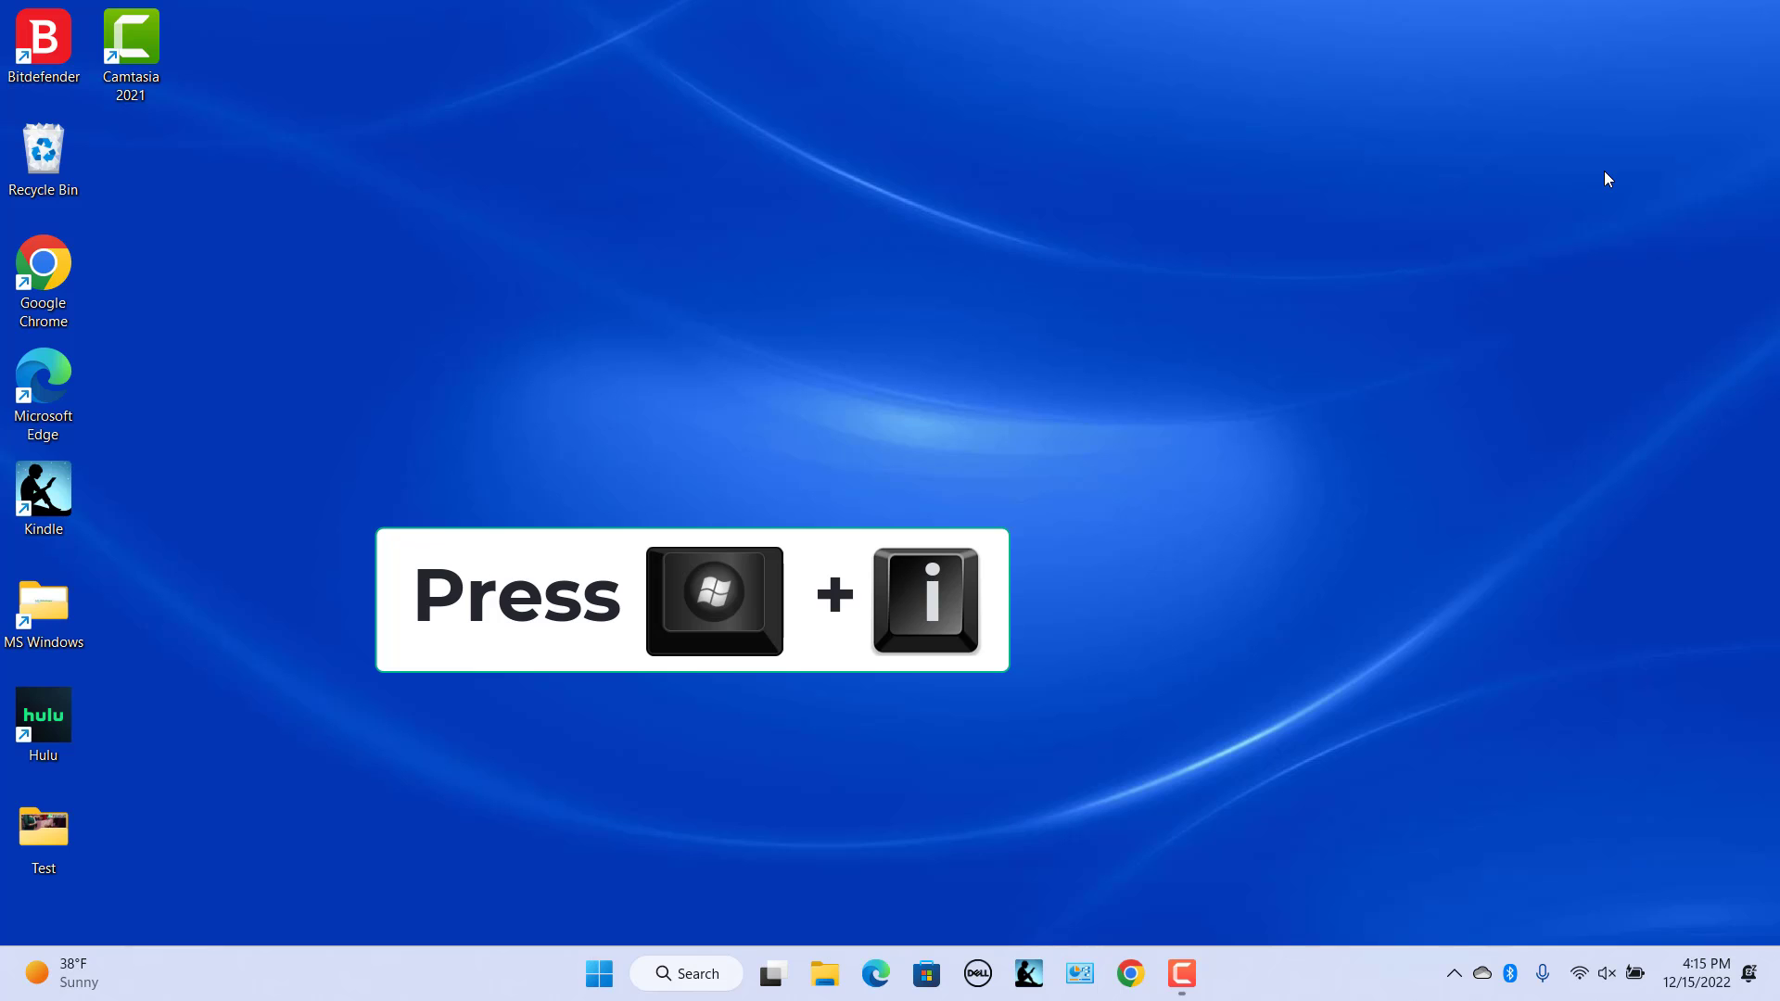
Open Settings with Win+I and go to Personalization > Lock screen
{"action": "key", "text": "super+i"}
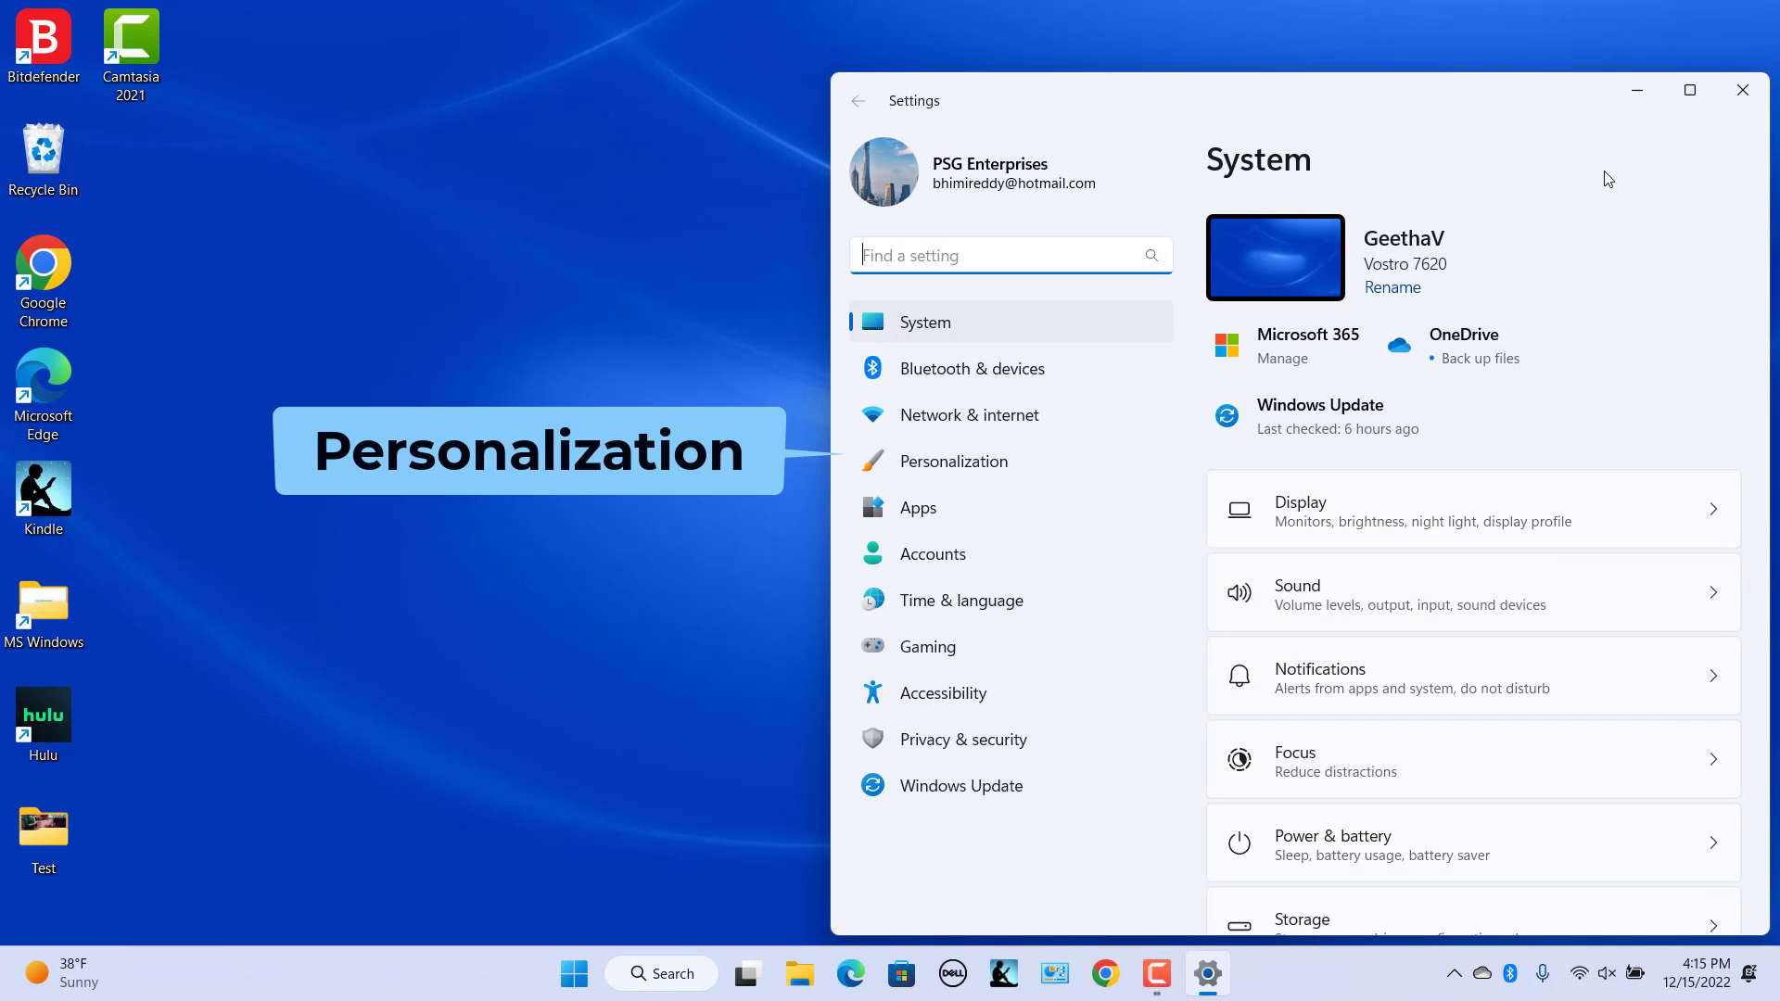
{"action": "left_click", "coordinate": [958, 469]}
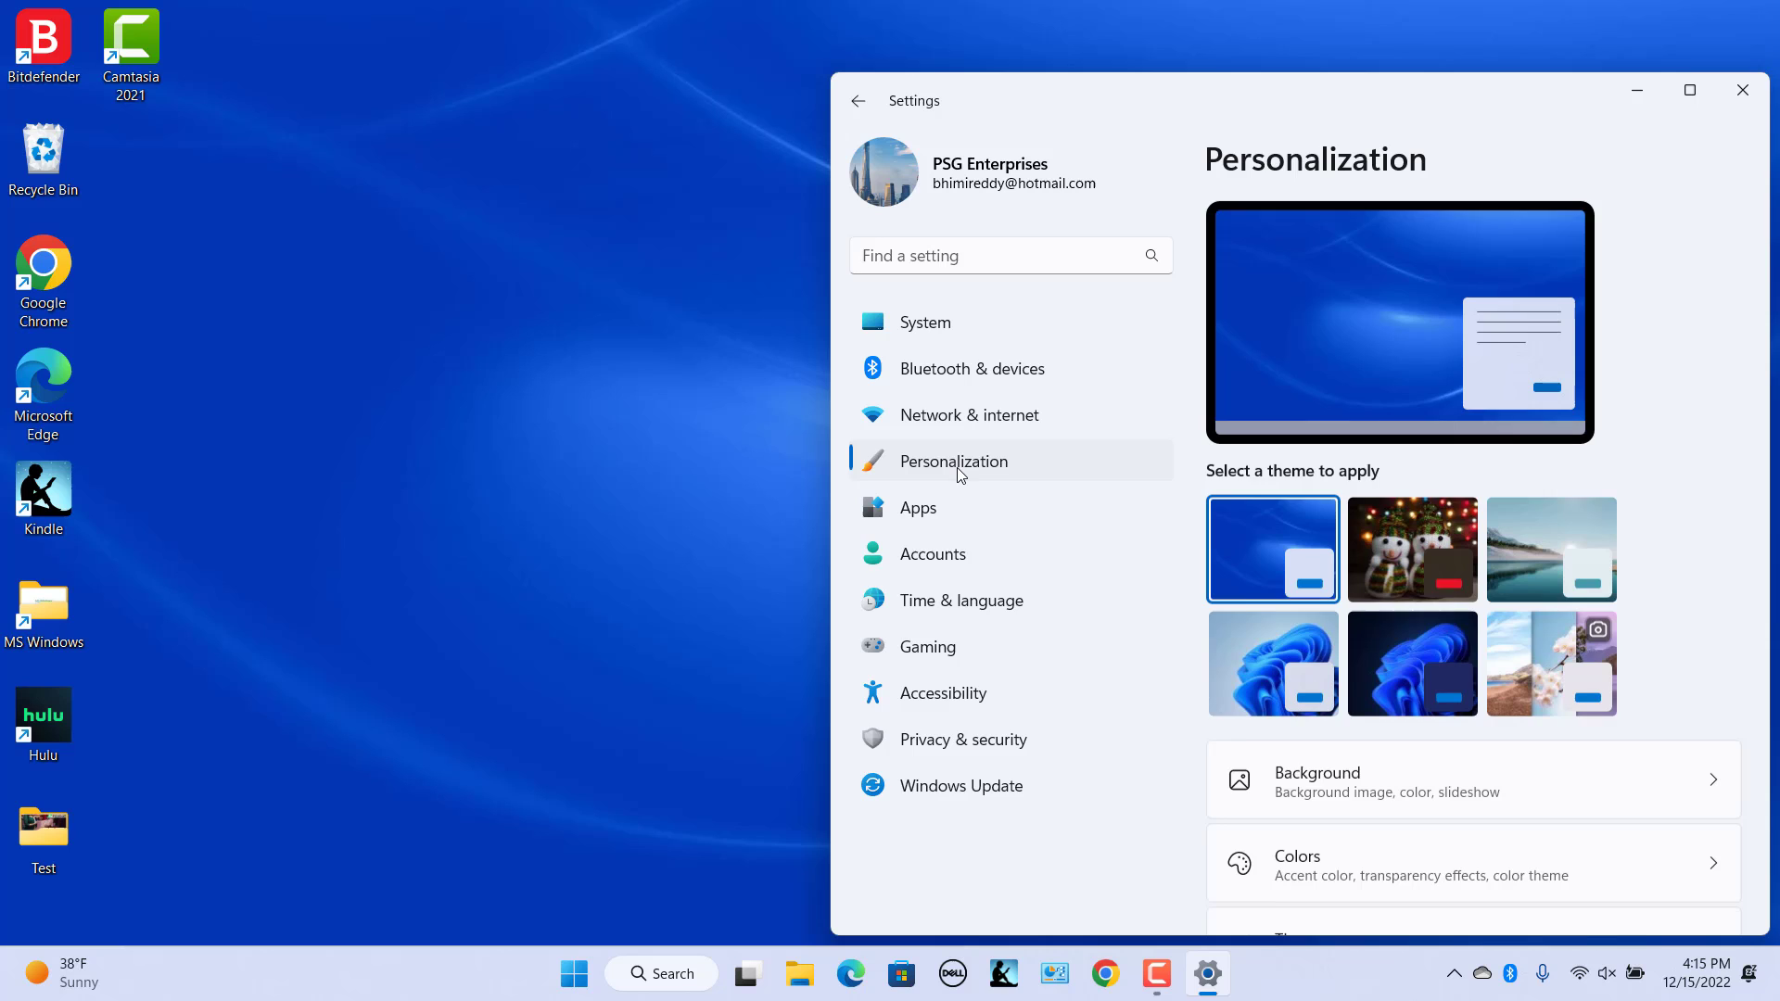
{"action": "scroll", "coordinate": [1683, 699], "scroll_direction": "down", "scroll_amount": 2}
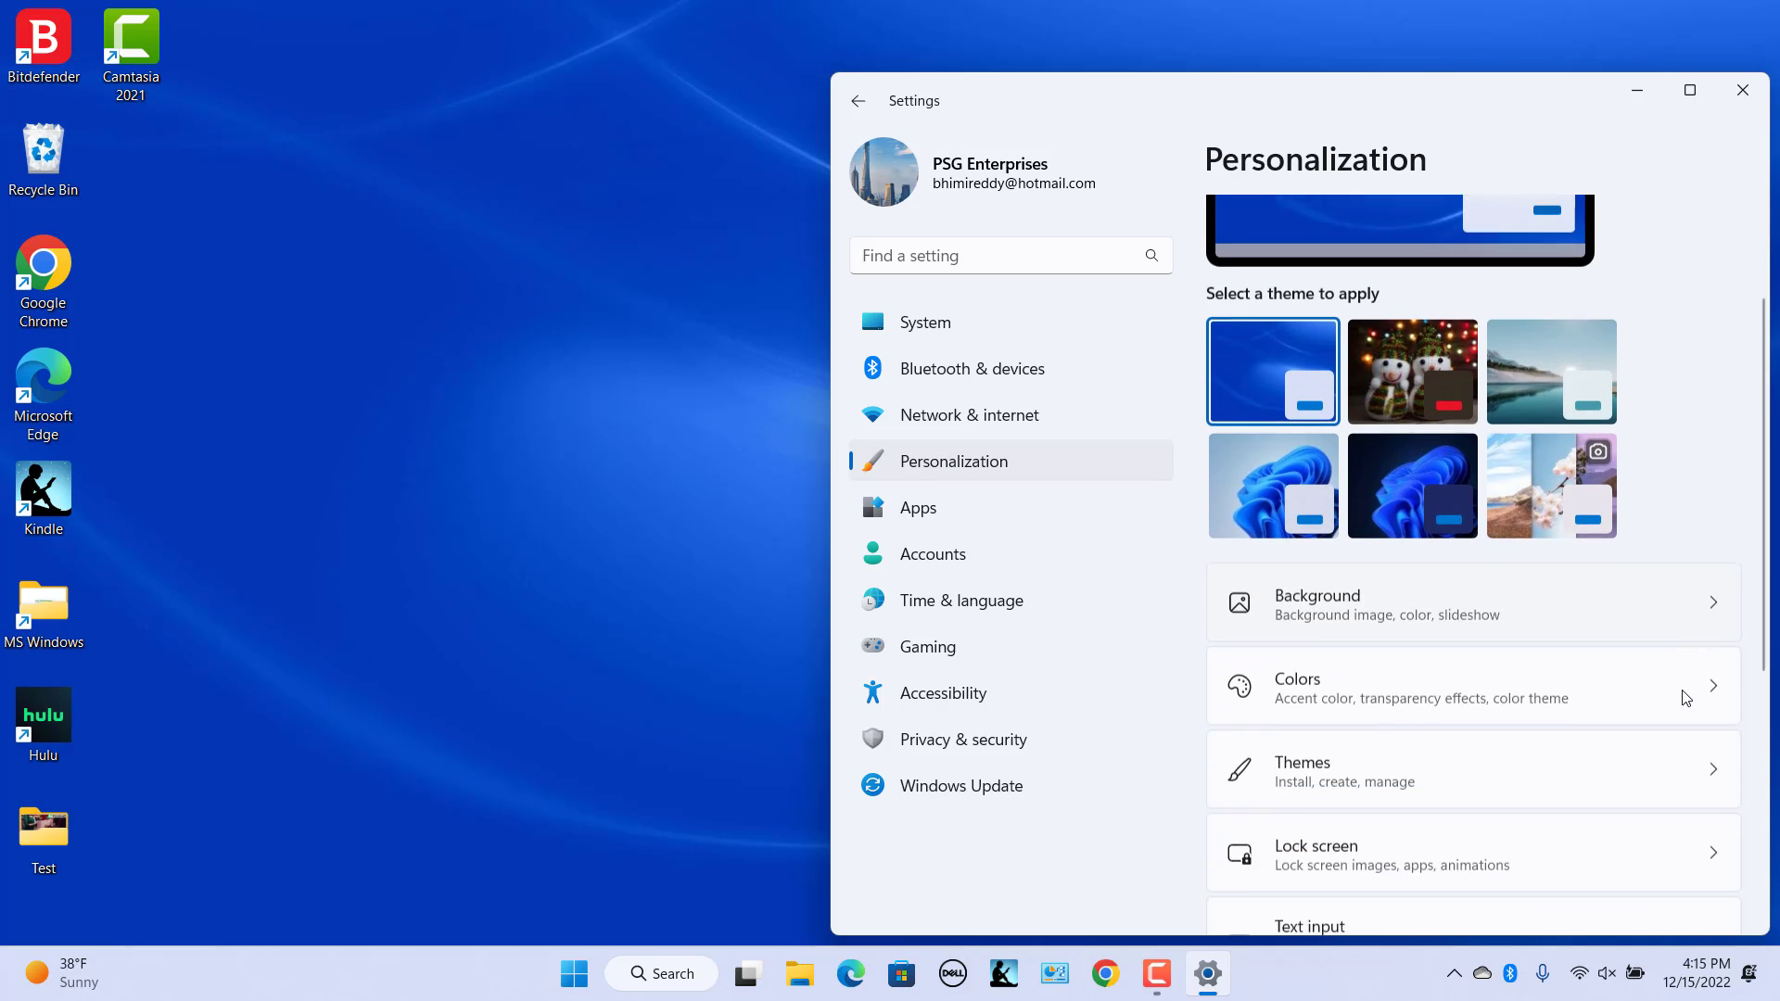
{"action": "scroll", "coordinate": [1684, 698], "scroll_direction": "down", "scroll_amount": 2}
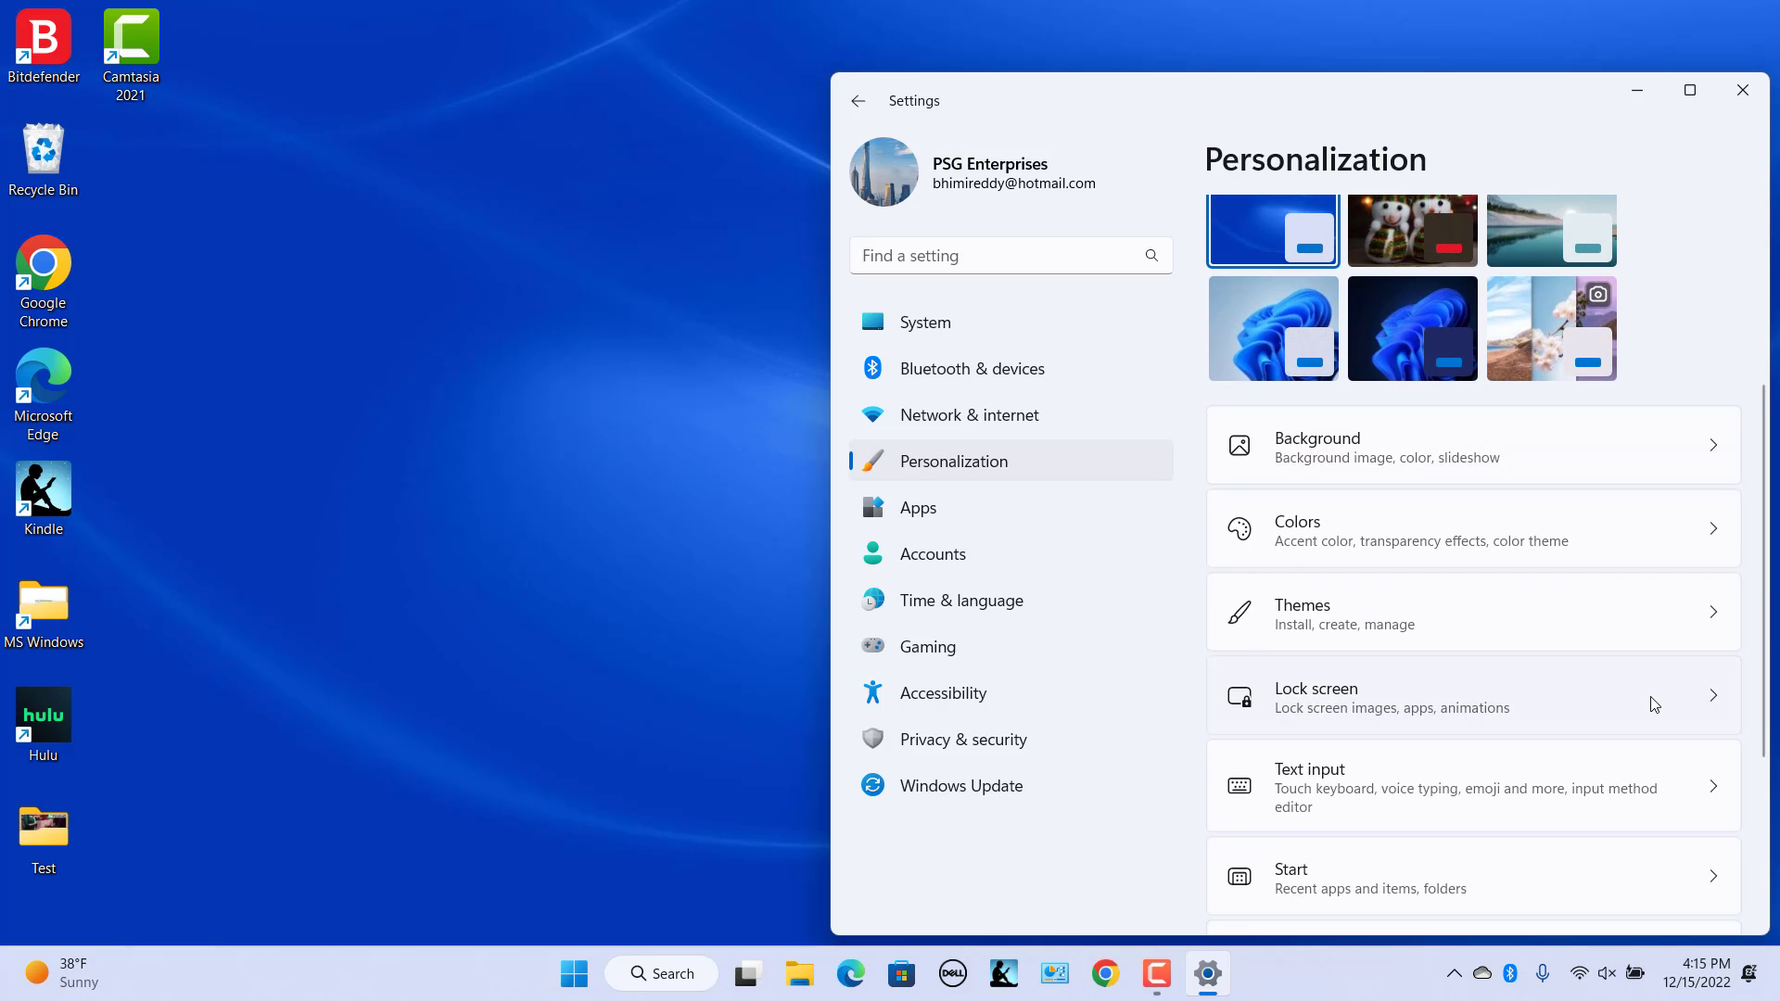
{"action": "left_click", "coordinate": [1654, 705]}
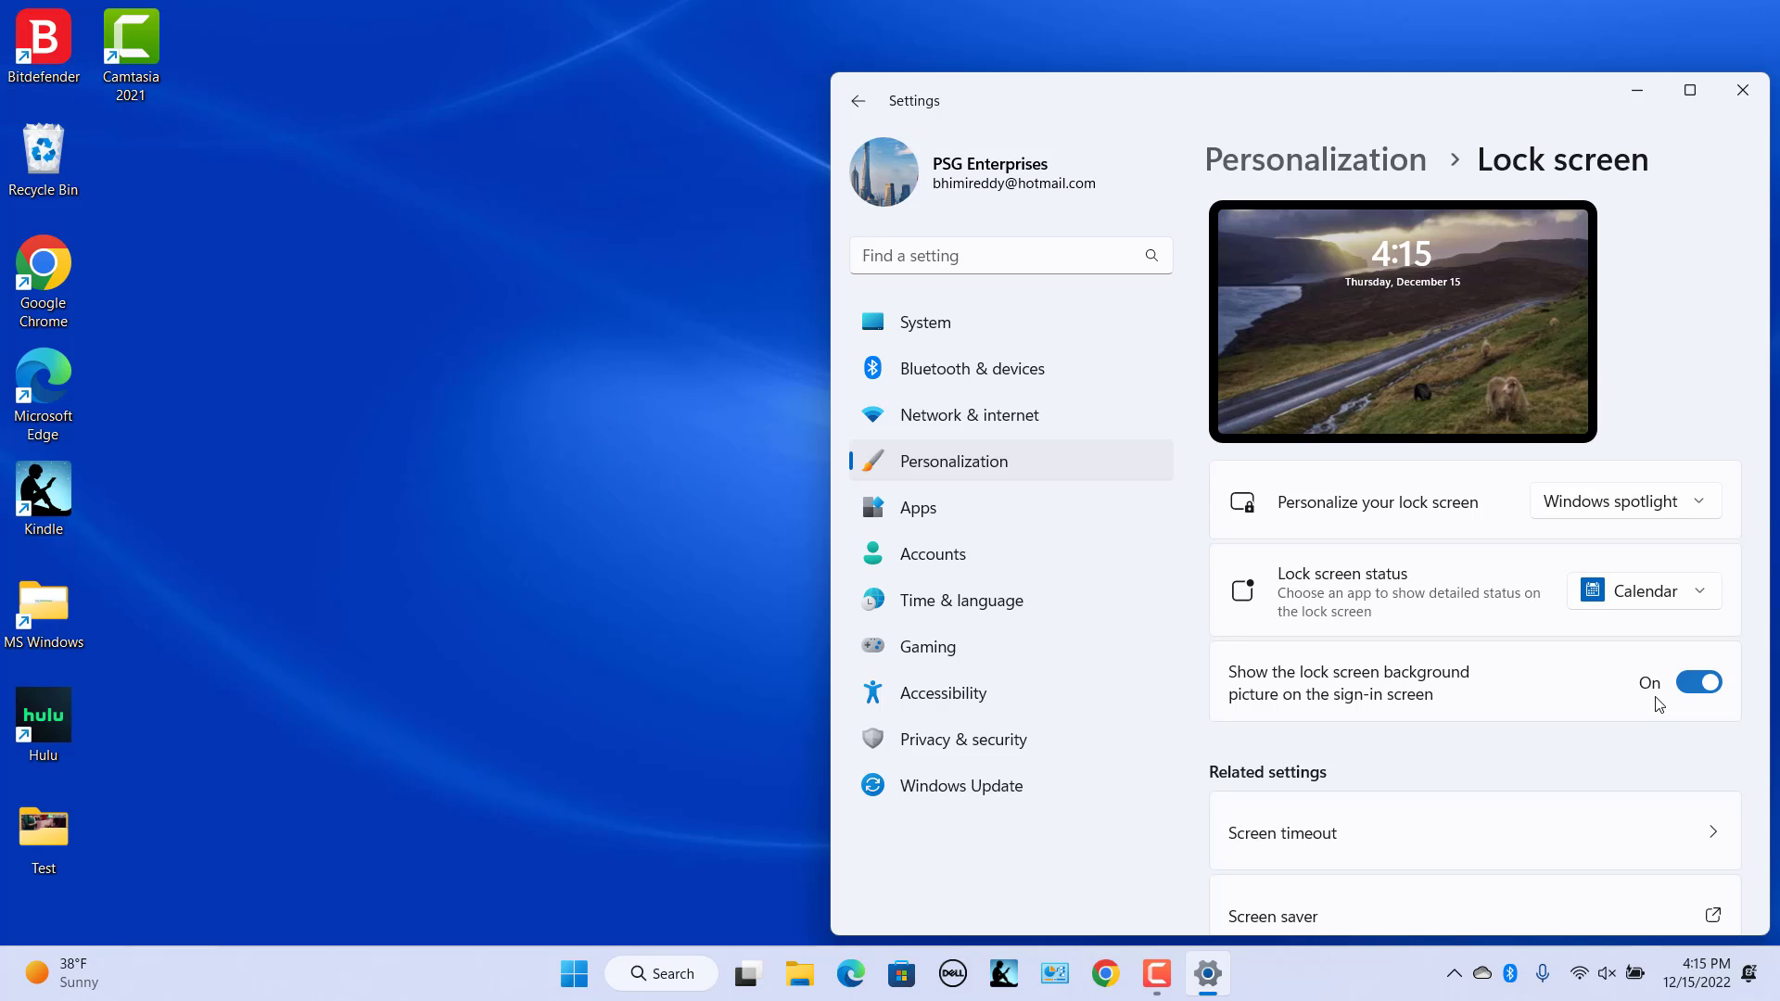
Set the lock screen to Picture using the mountain waterfall photo Wallpapers (5).jpg
{"action": "left_click", "coordinate": [1698, 502]}
{"action": "left_click", "coordinate": [1602, 542]}
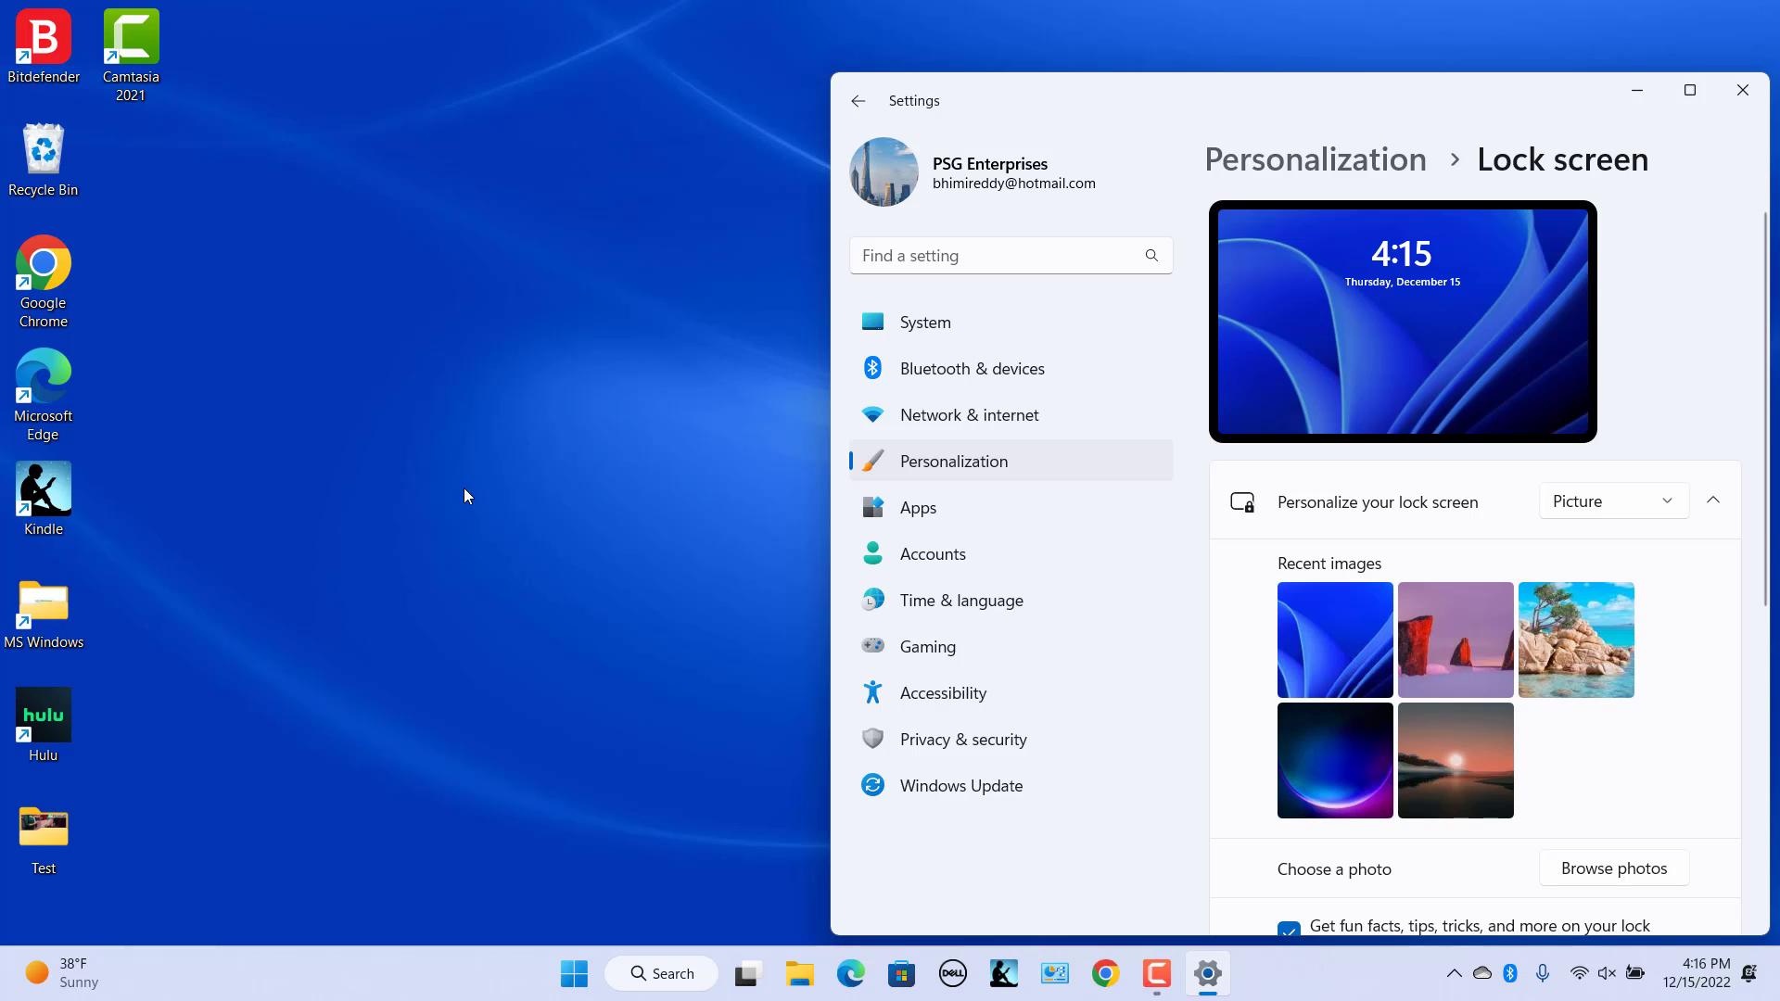
{"action": "scroll", "coordinate": [1725, 700], "scroll_direction": "down", "scroll_amount": 3}
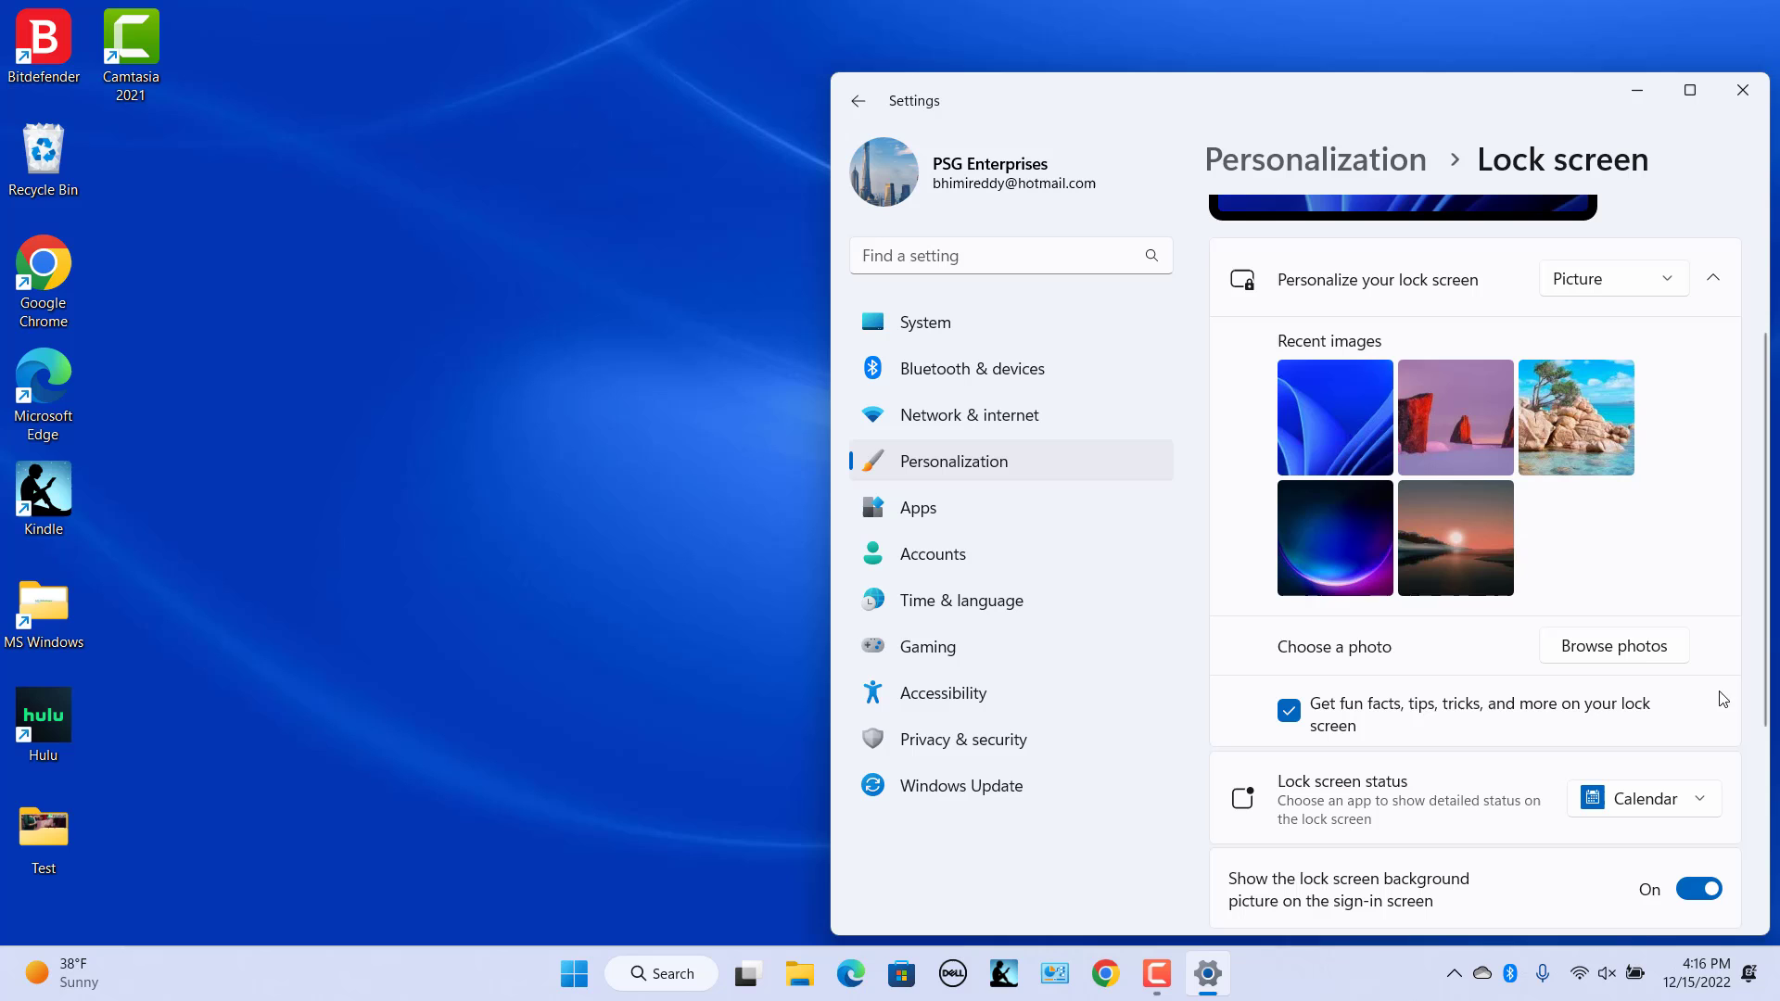
{"action": "left_click", "coordinate": [1614, 647]}
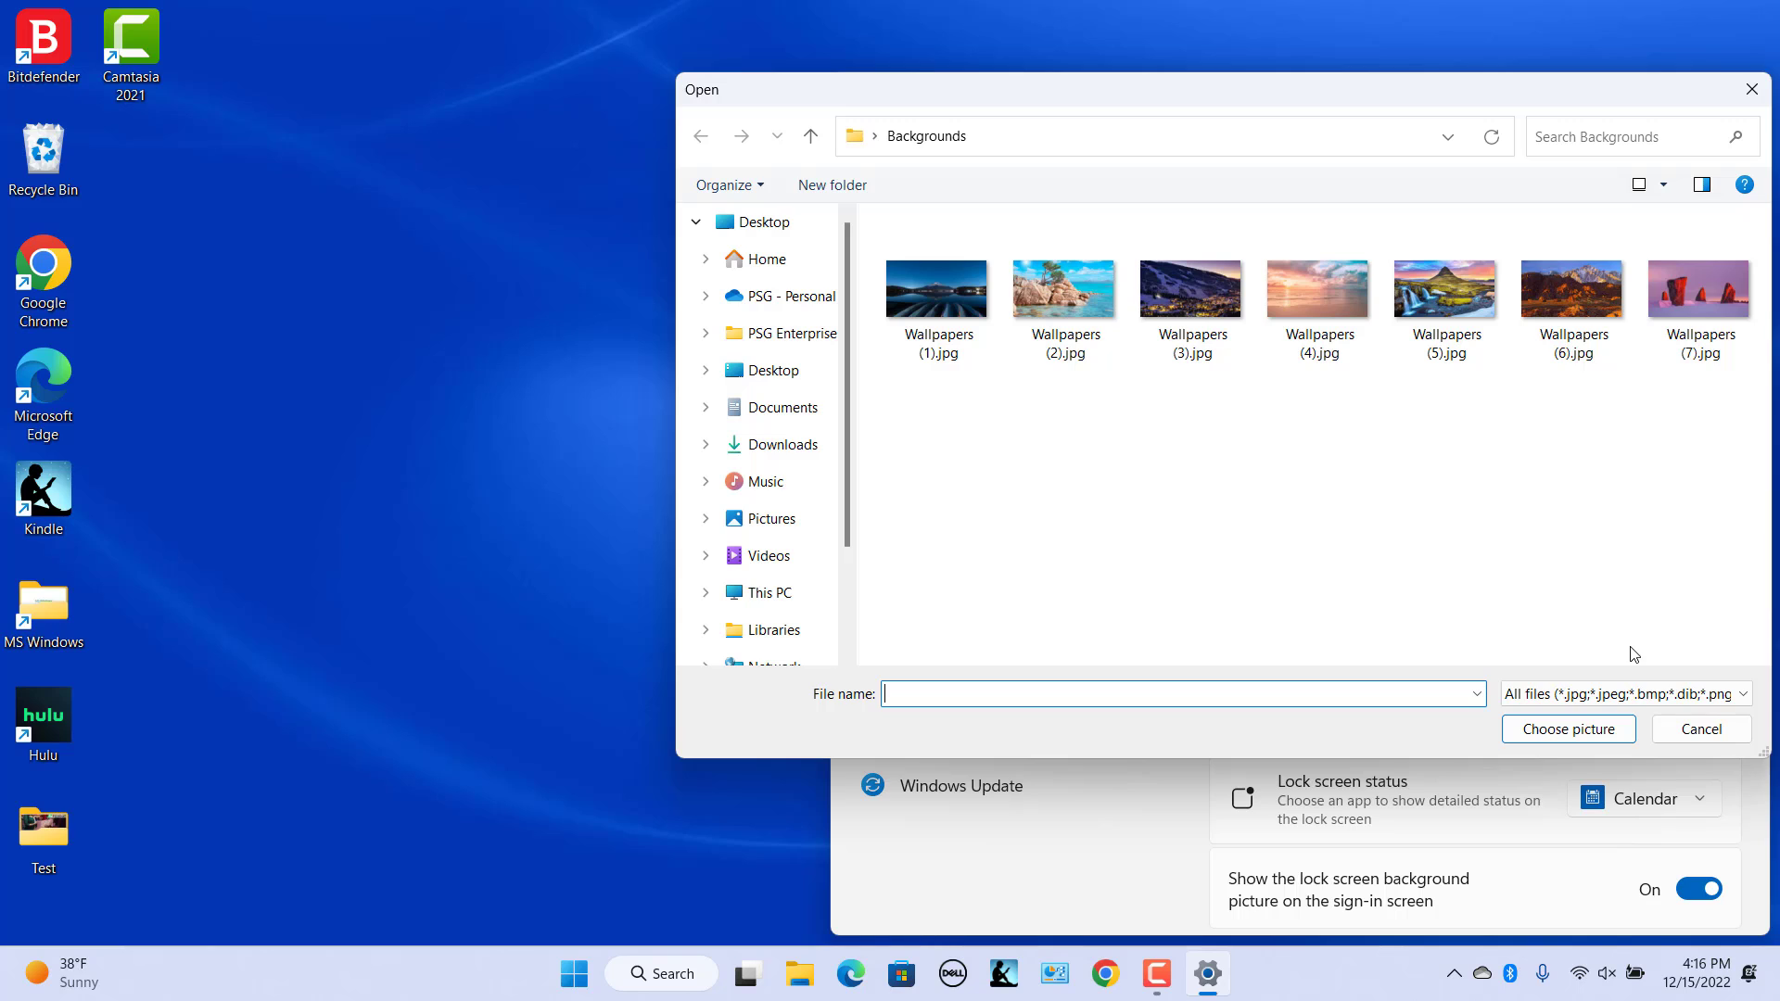
{"action": "left_click", "coordinate": [1445, 297]}
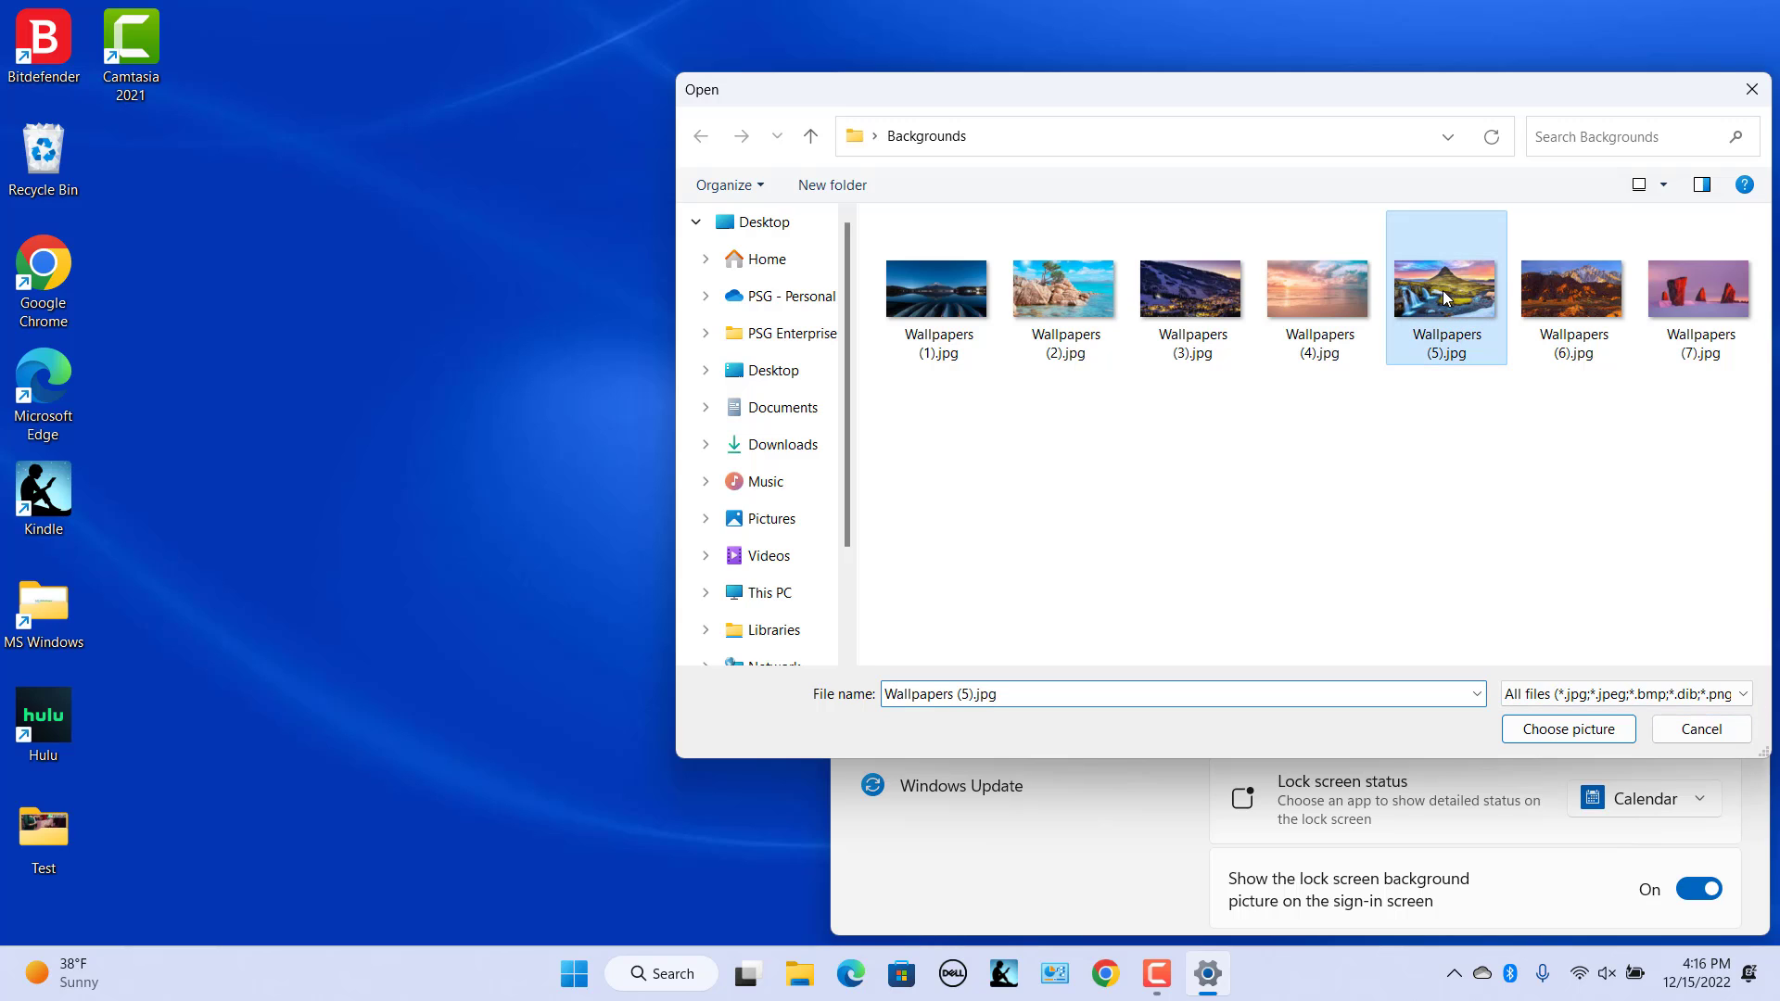
{"action": "left_click", "coordinate": [1545, 736]}
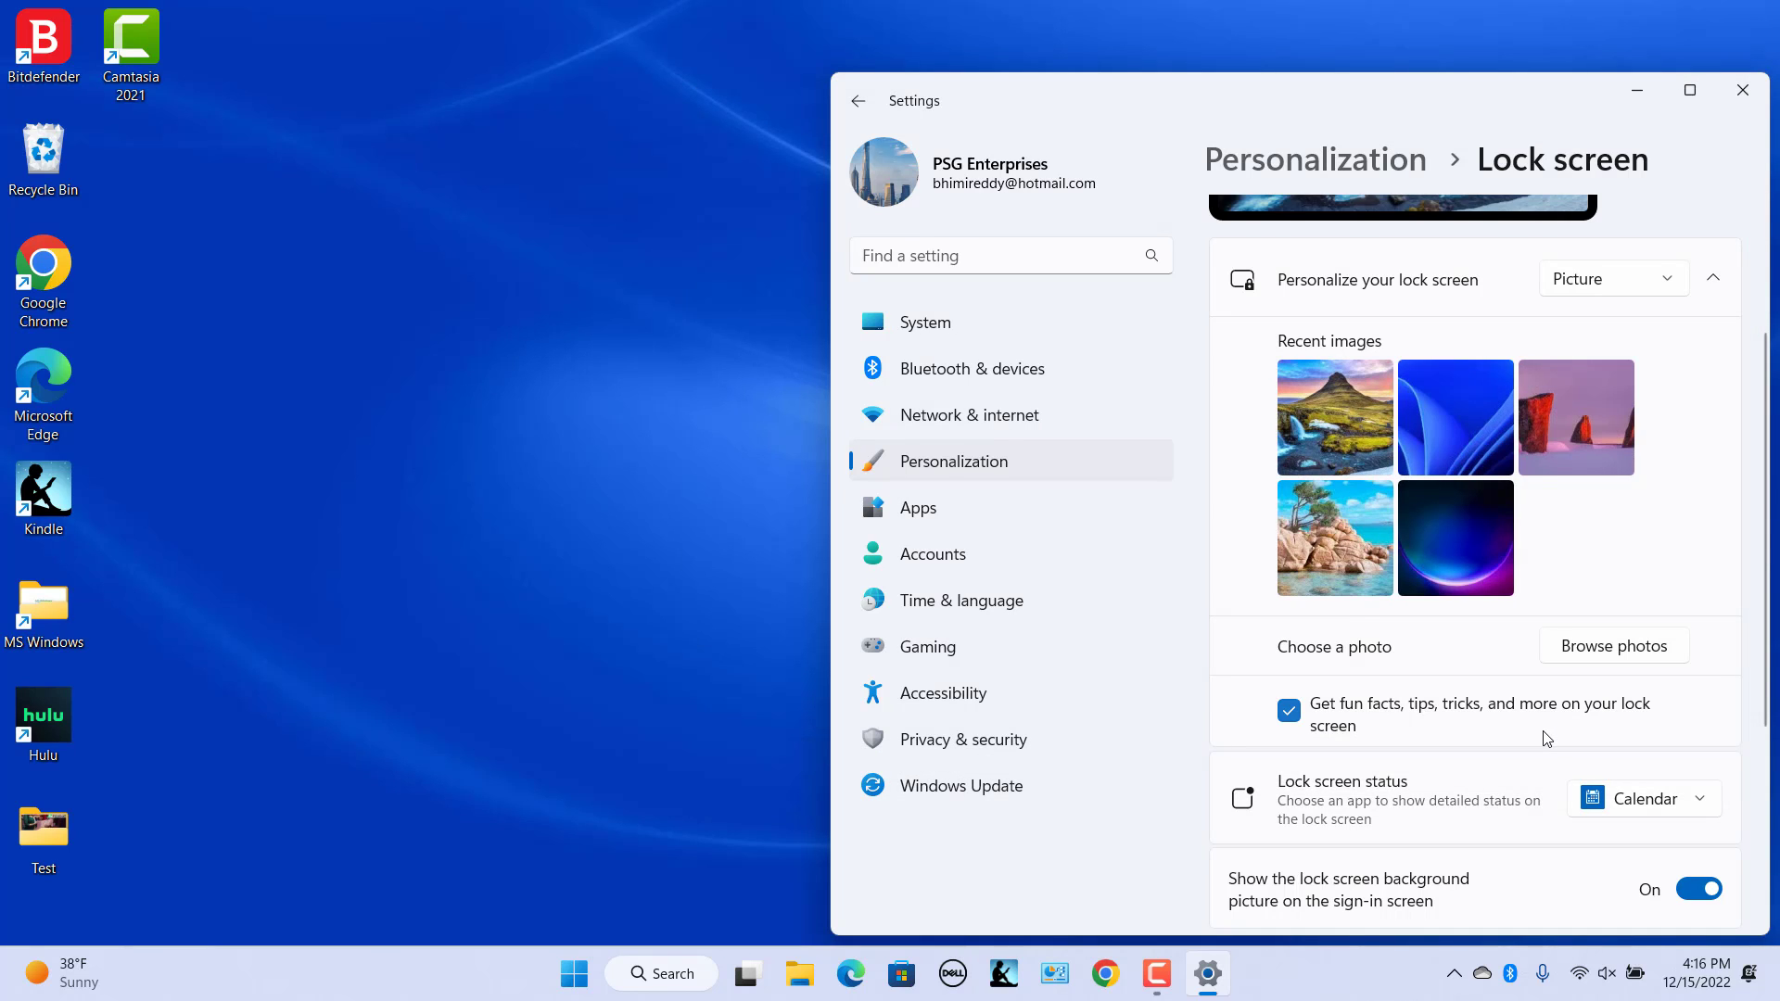
{"action": "scroll", "coordinate": [1545, 736], "scroll_direction": "up", "scroll_amount": 2}
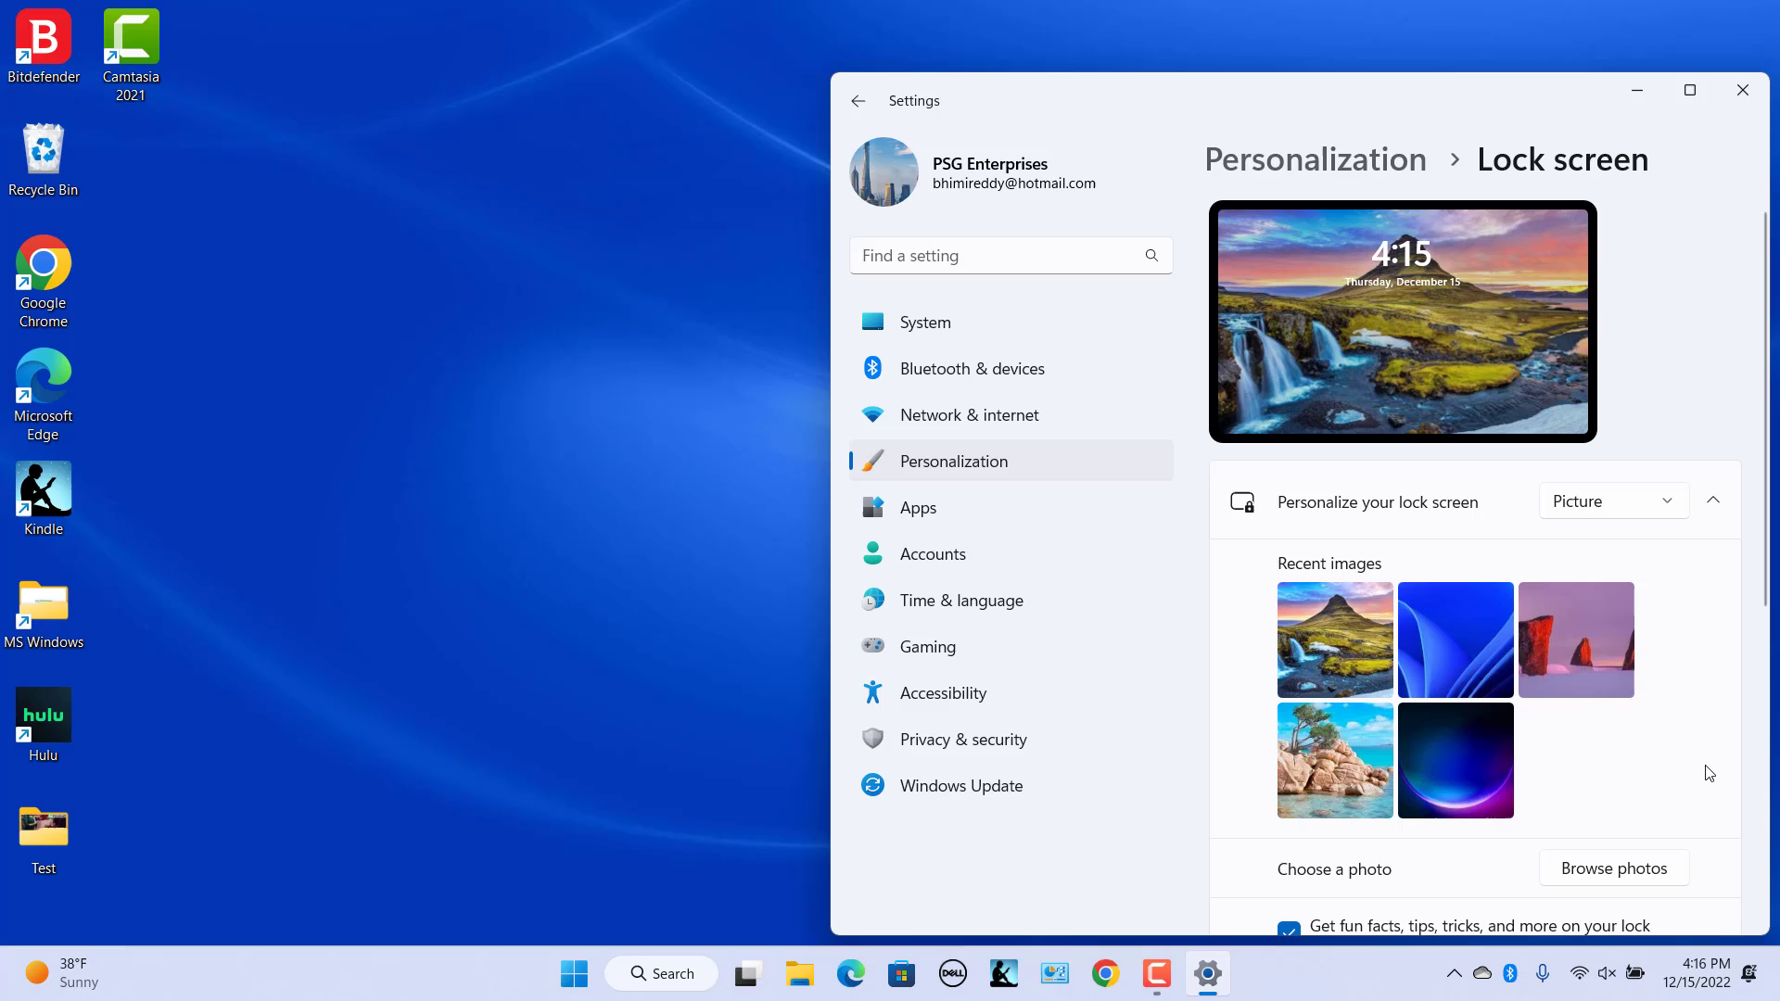
Minimize Settings, check the Start account menu, and lock the PC to see the new picture
{"action": "left_click", "coordinate": [1642, 85]}
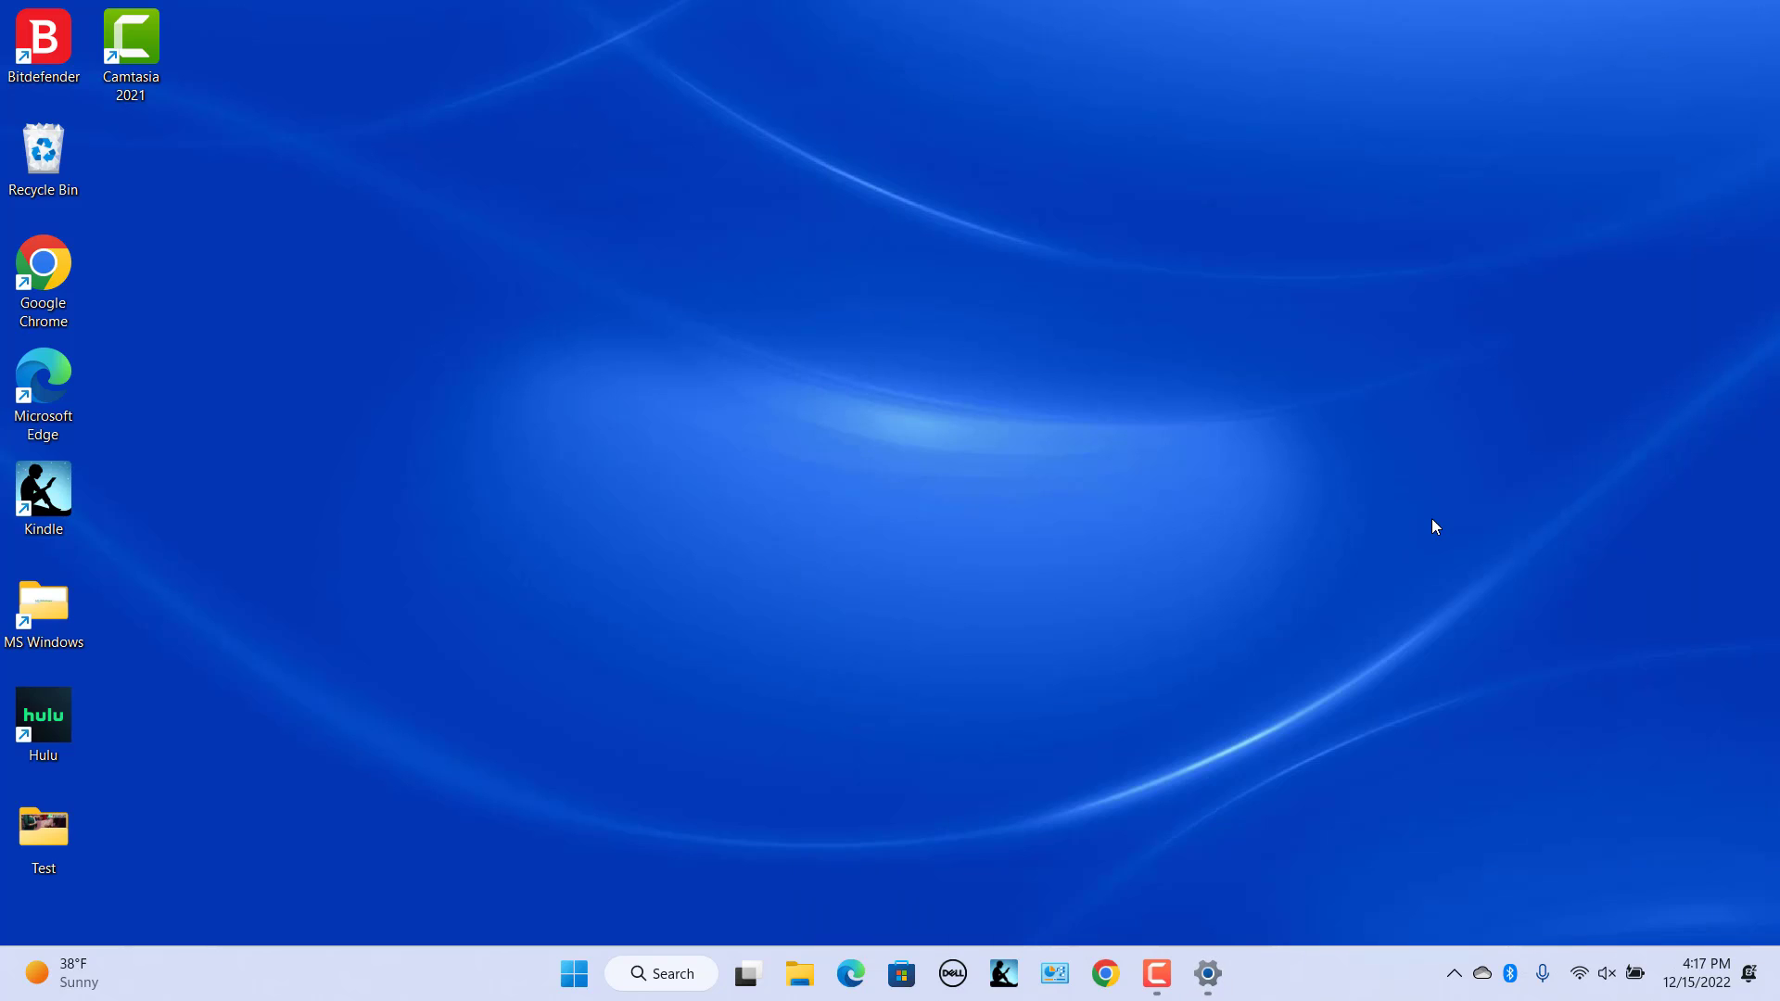
{"action": "left_click", "coordinate": [575, 973]}
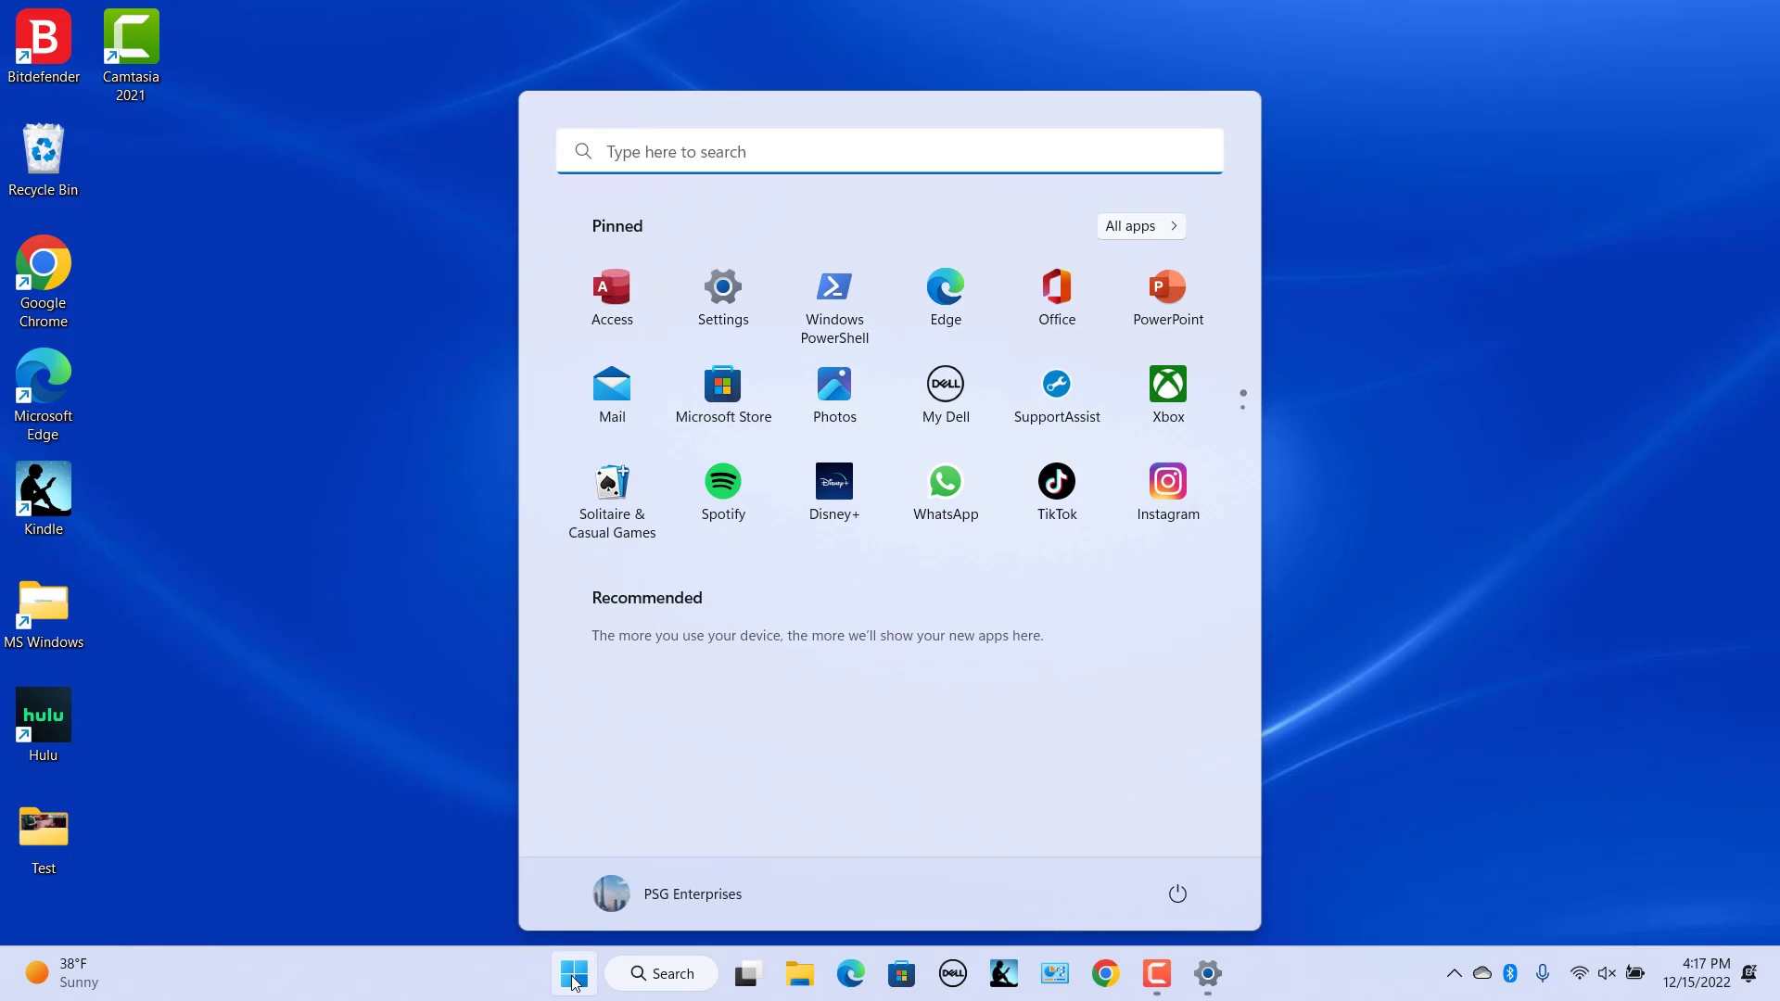
{"action": "left_click", "coordinate": [607, 904]}
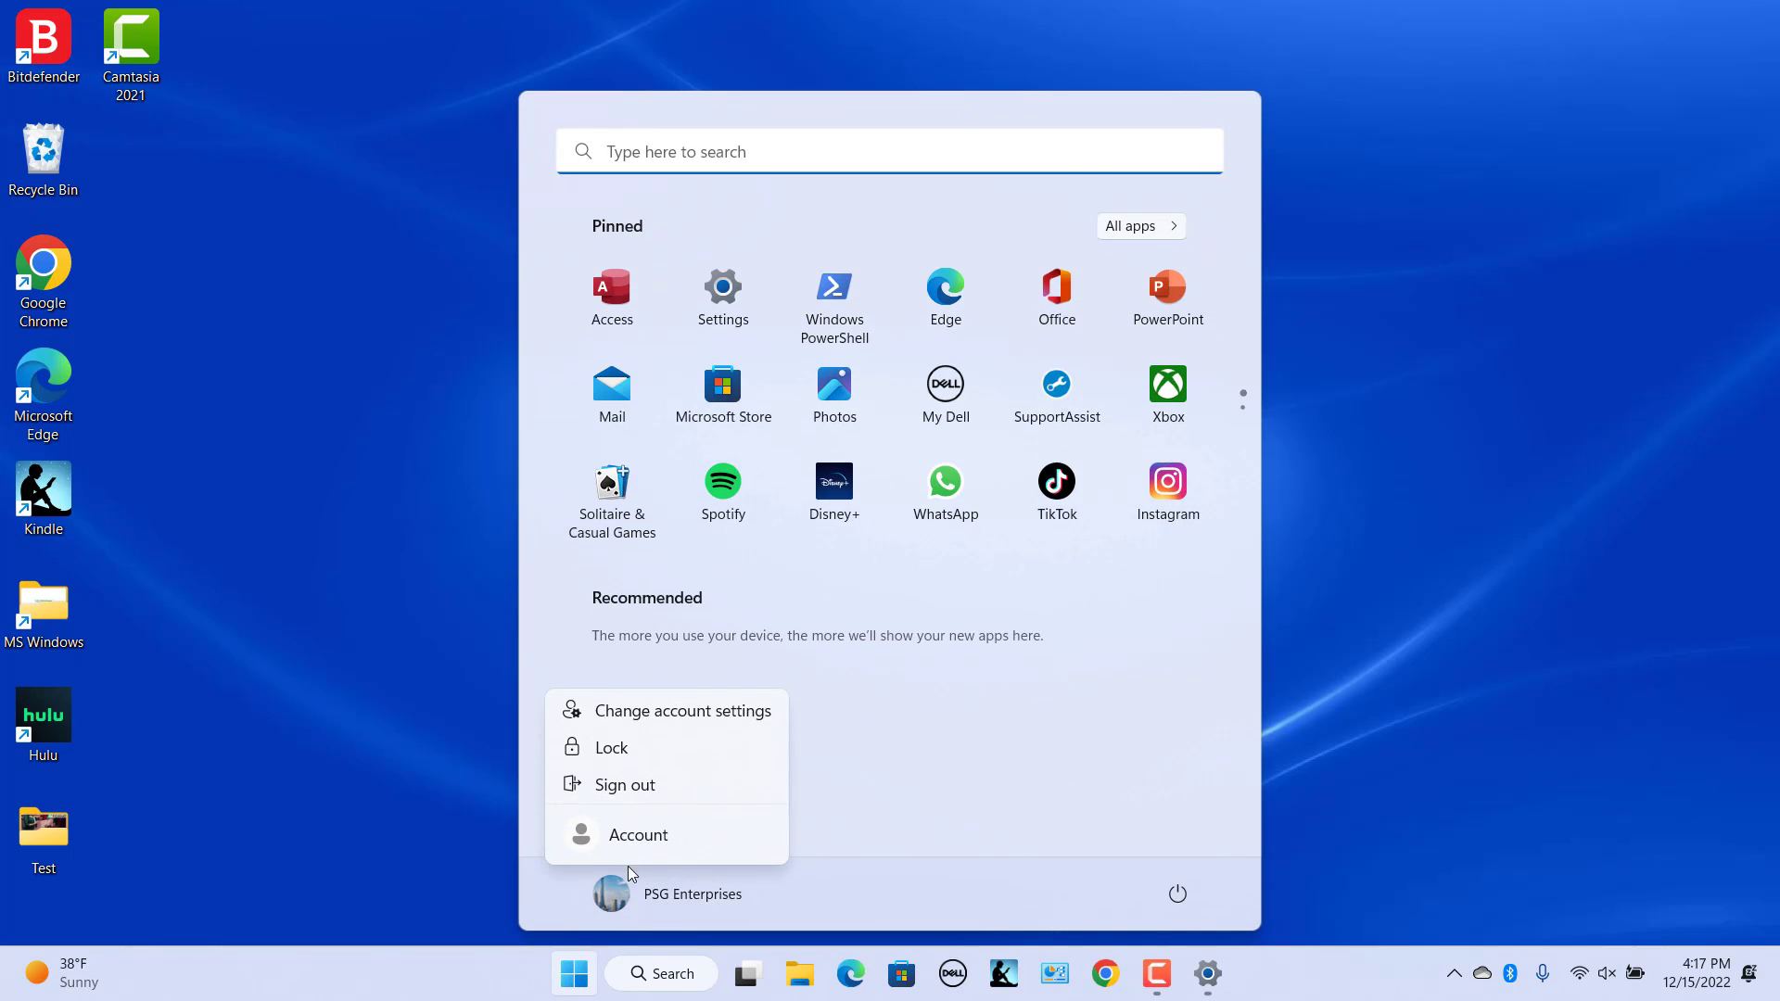
{"action": "left_click", "coordinate": [1456, 613]}
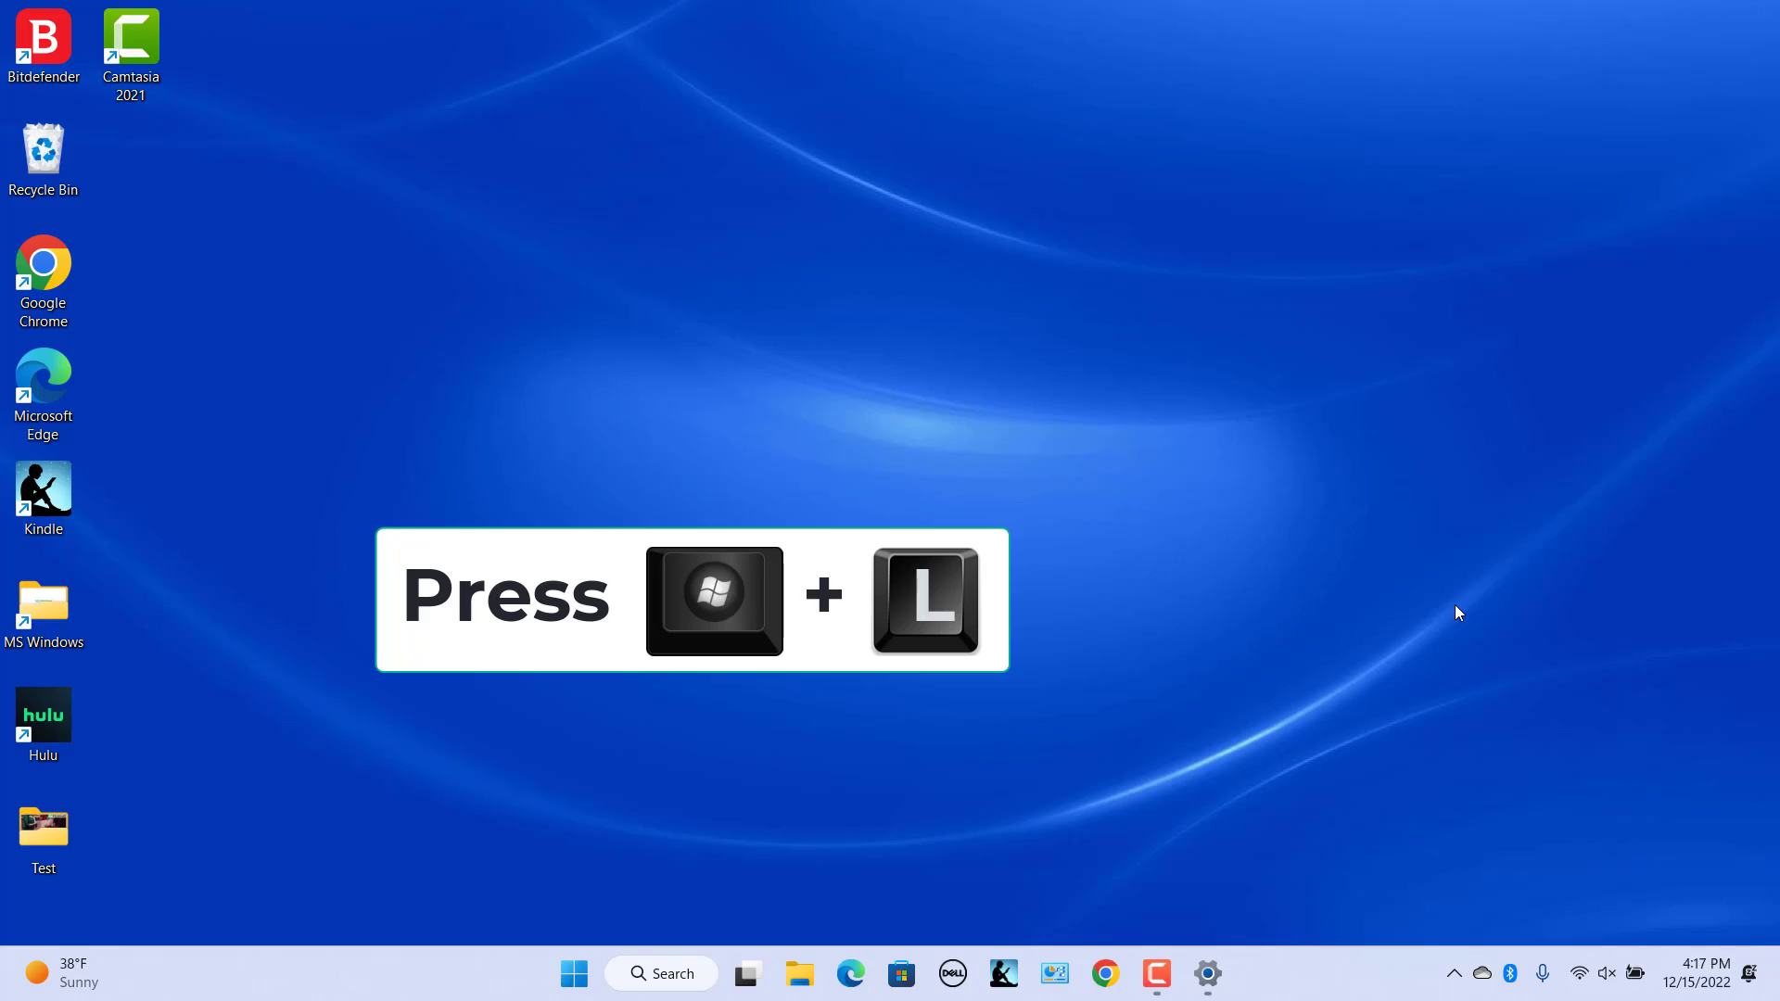
{"action": "key", "text": "super+l"}
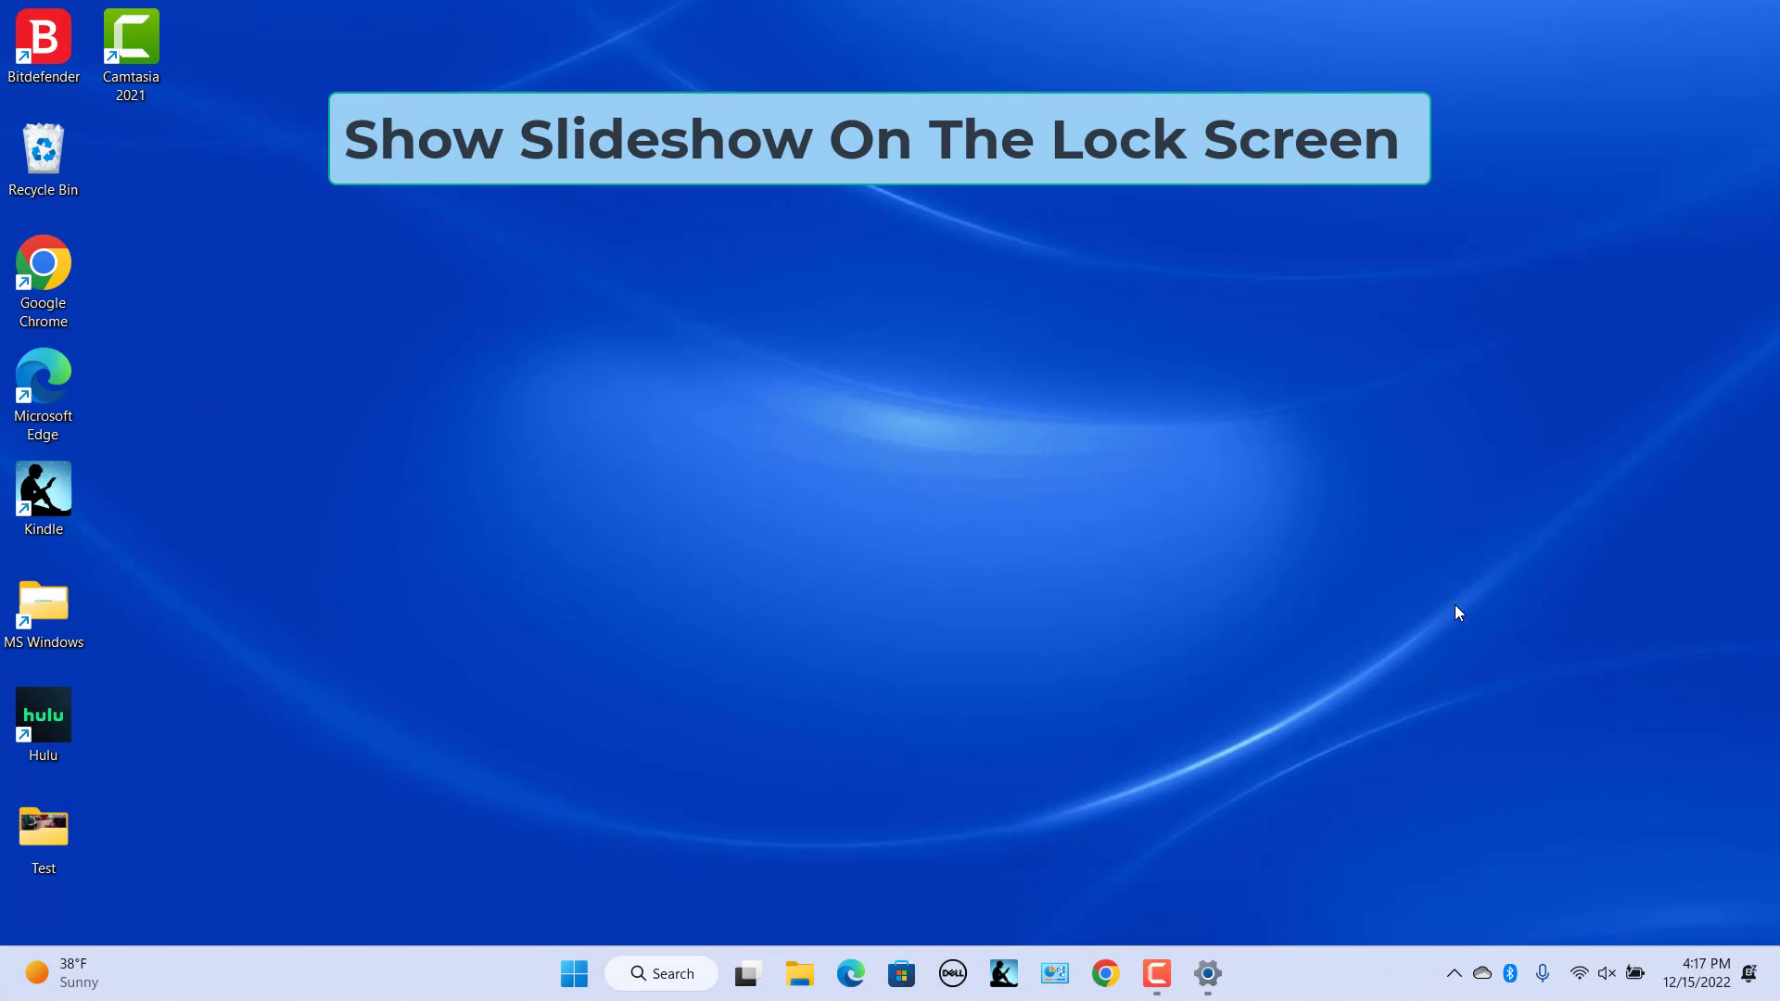
Restore Settings and switch the lock screen background to Slideshow
{"action": "left_click", "coordinate": [1208, 974]}
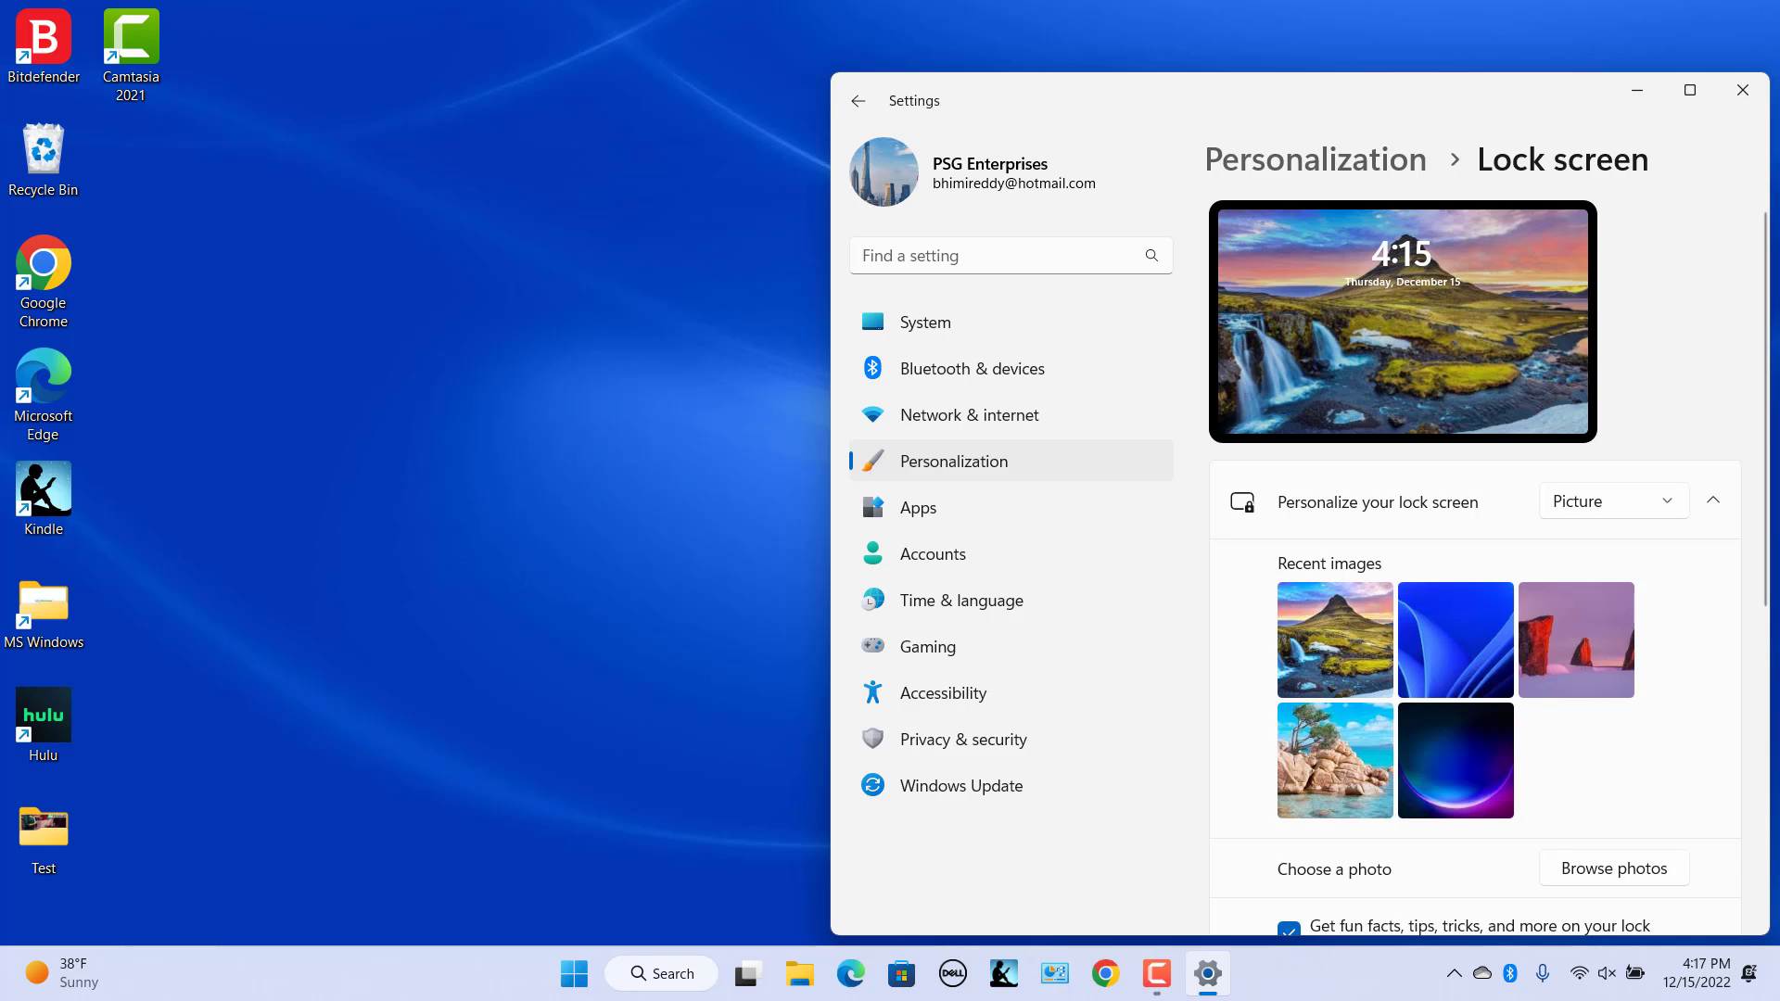
{"action": "left_click", "coordinate": [1663, 504]}
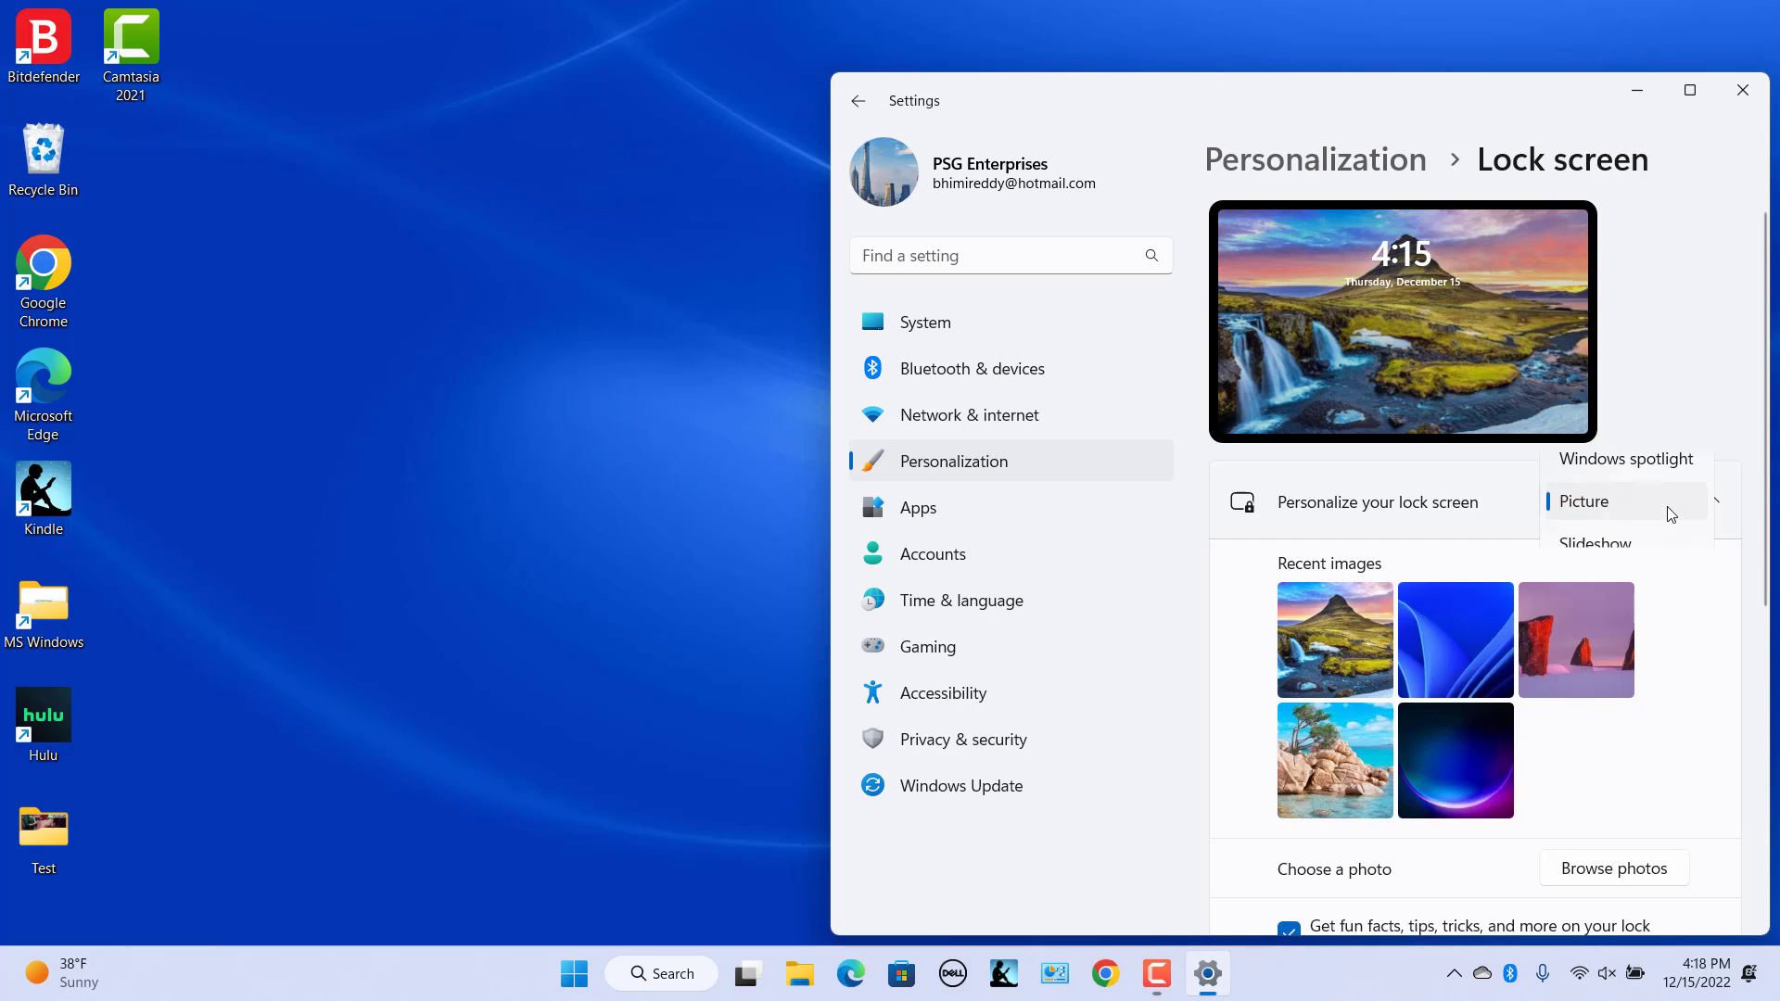
{"action": "left_click", "coordinate": [1620, 545]}
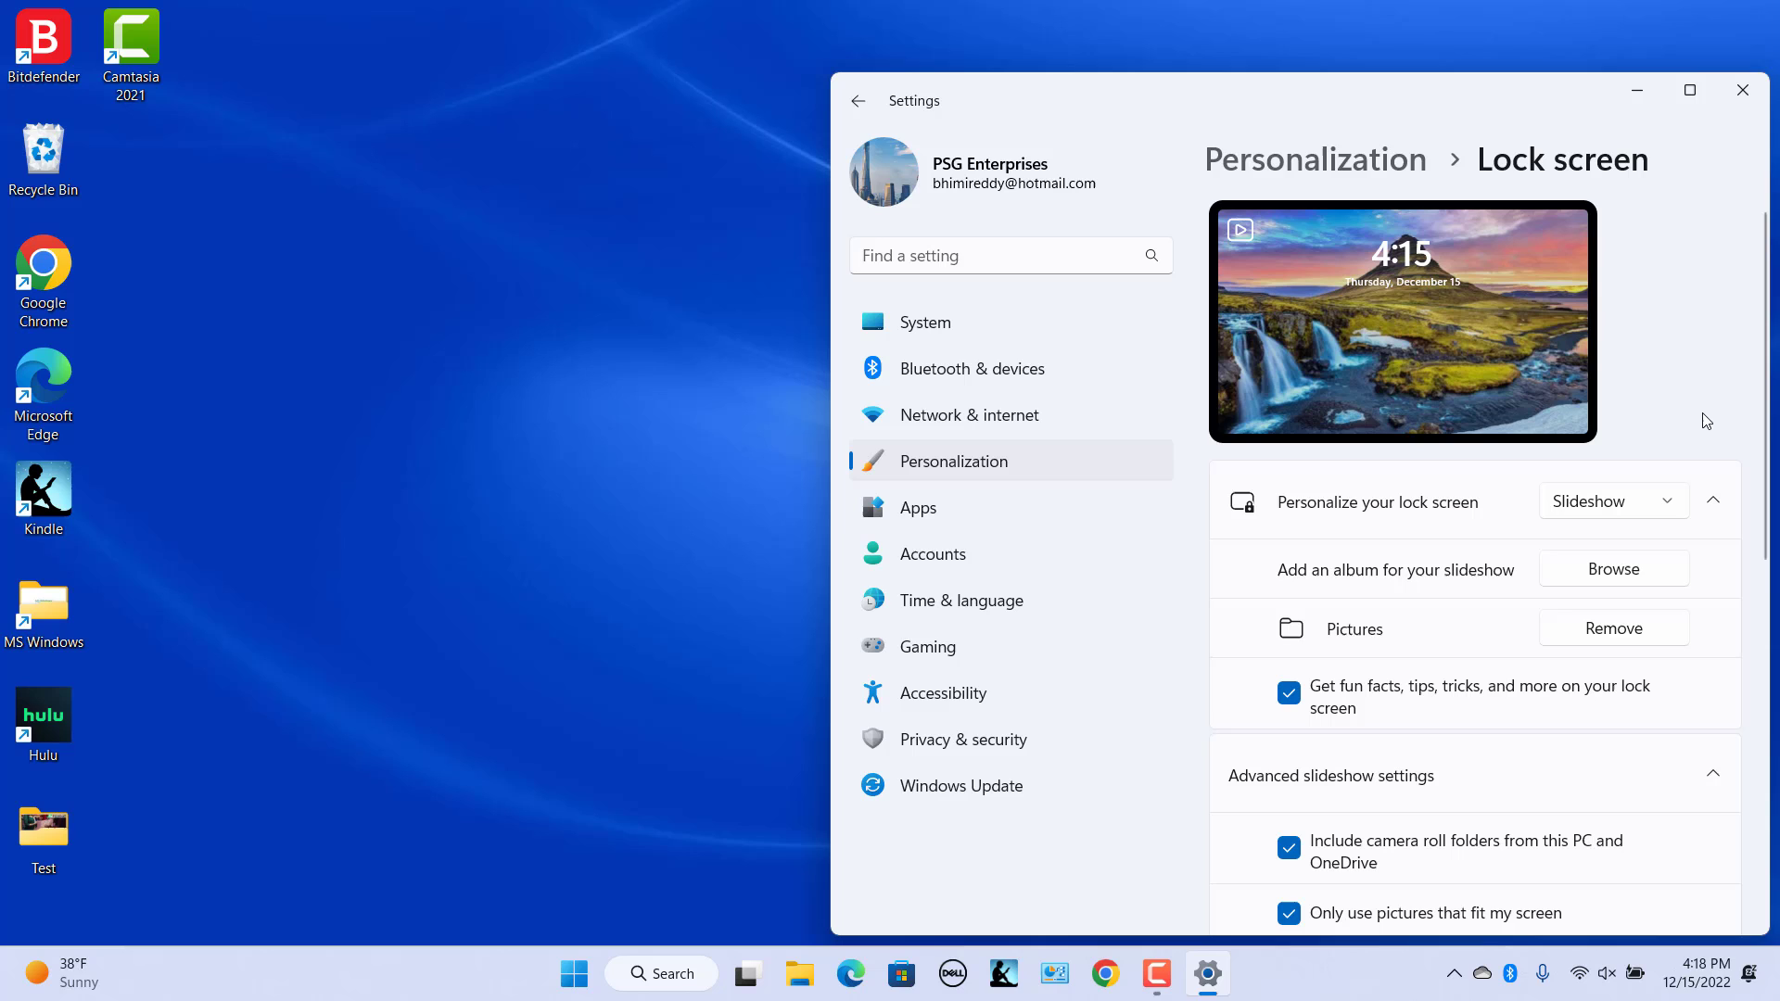
Add the Backgrounds and Mountains folders as slideshow albums
{"action": "left_click", "coordinate": [1625, 570]}
{"action": "scroll", "coordinate": [1572, 525], "scroll_direction": "down", "scroll_amount": 1}
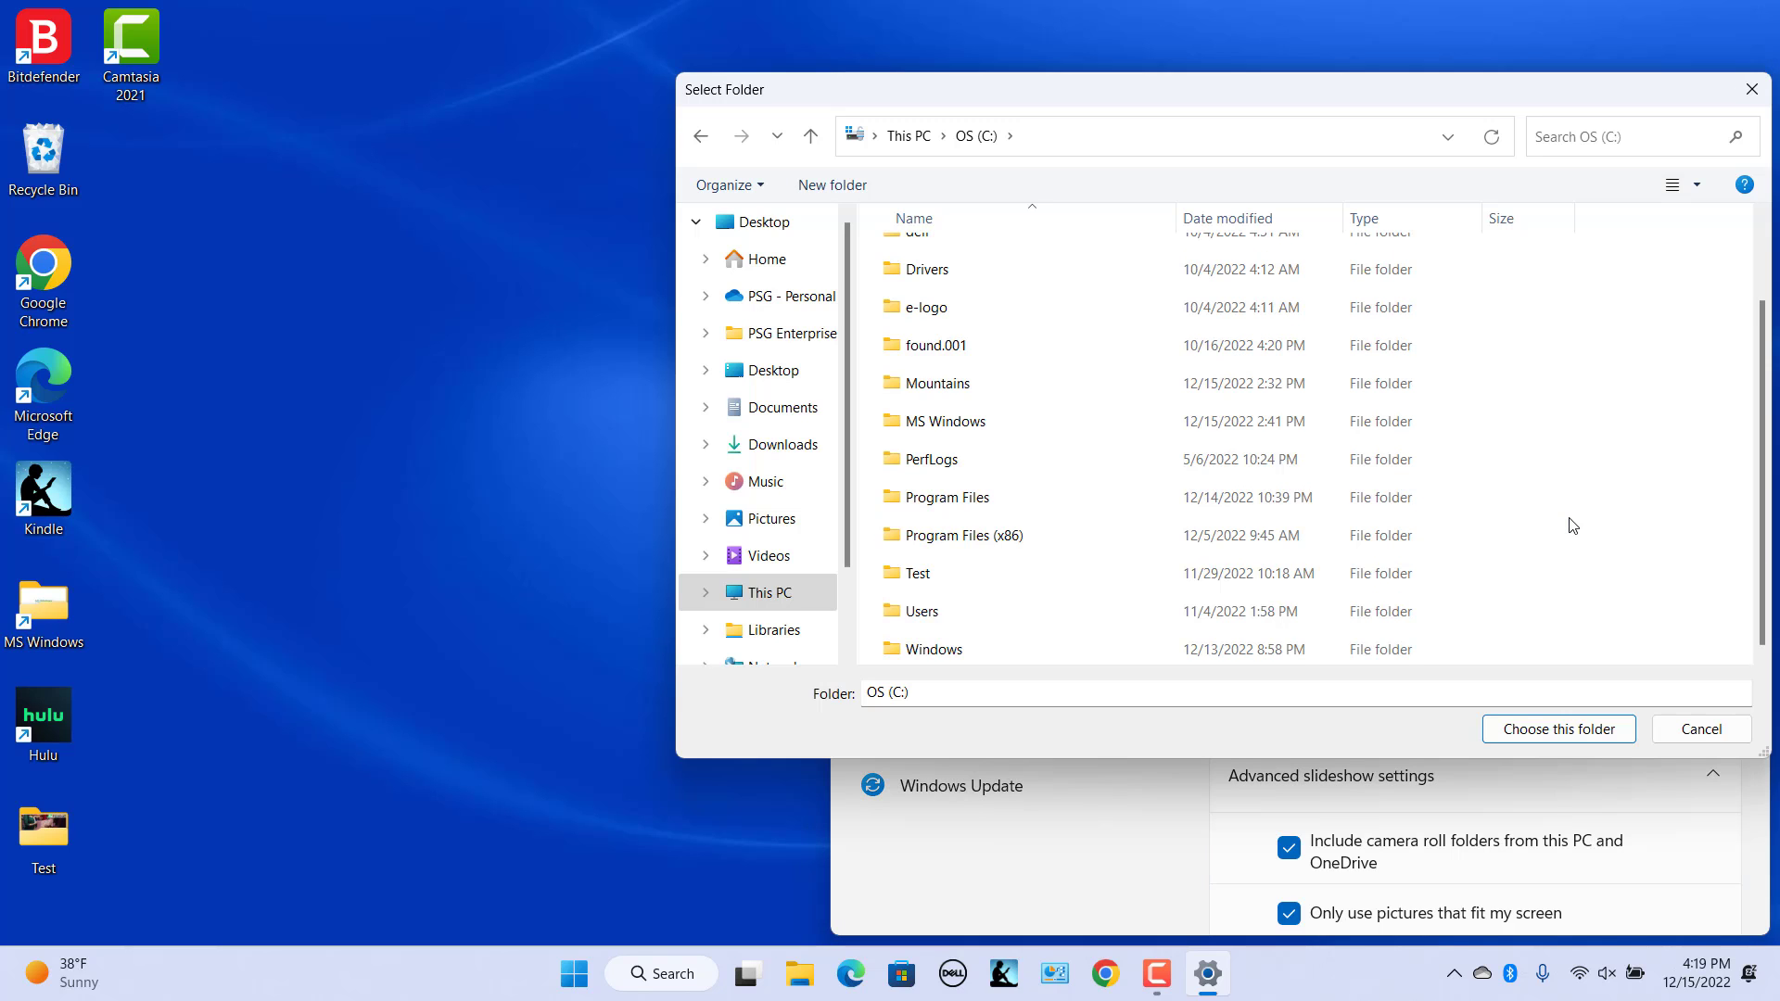
{"action": "scroll", "coordinate": [1572, 525], "scroll_direction": "up", "scroll_amount": 1}
{"action": "left_click", "coordinate": [970, 304]}
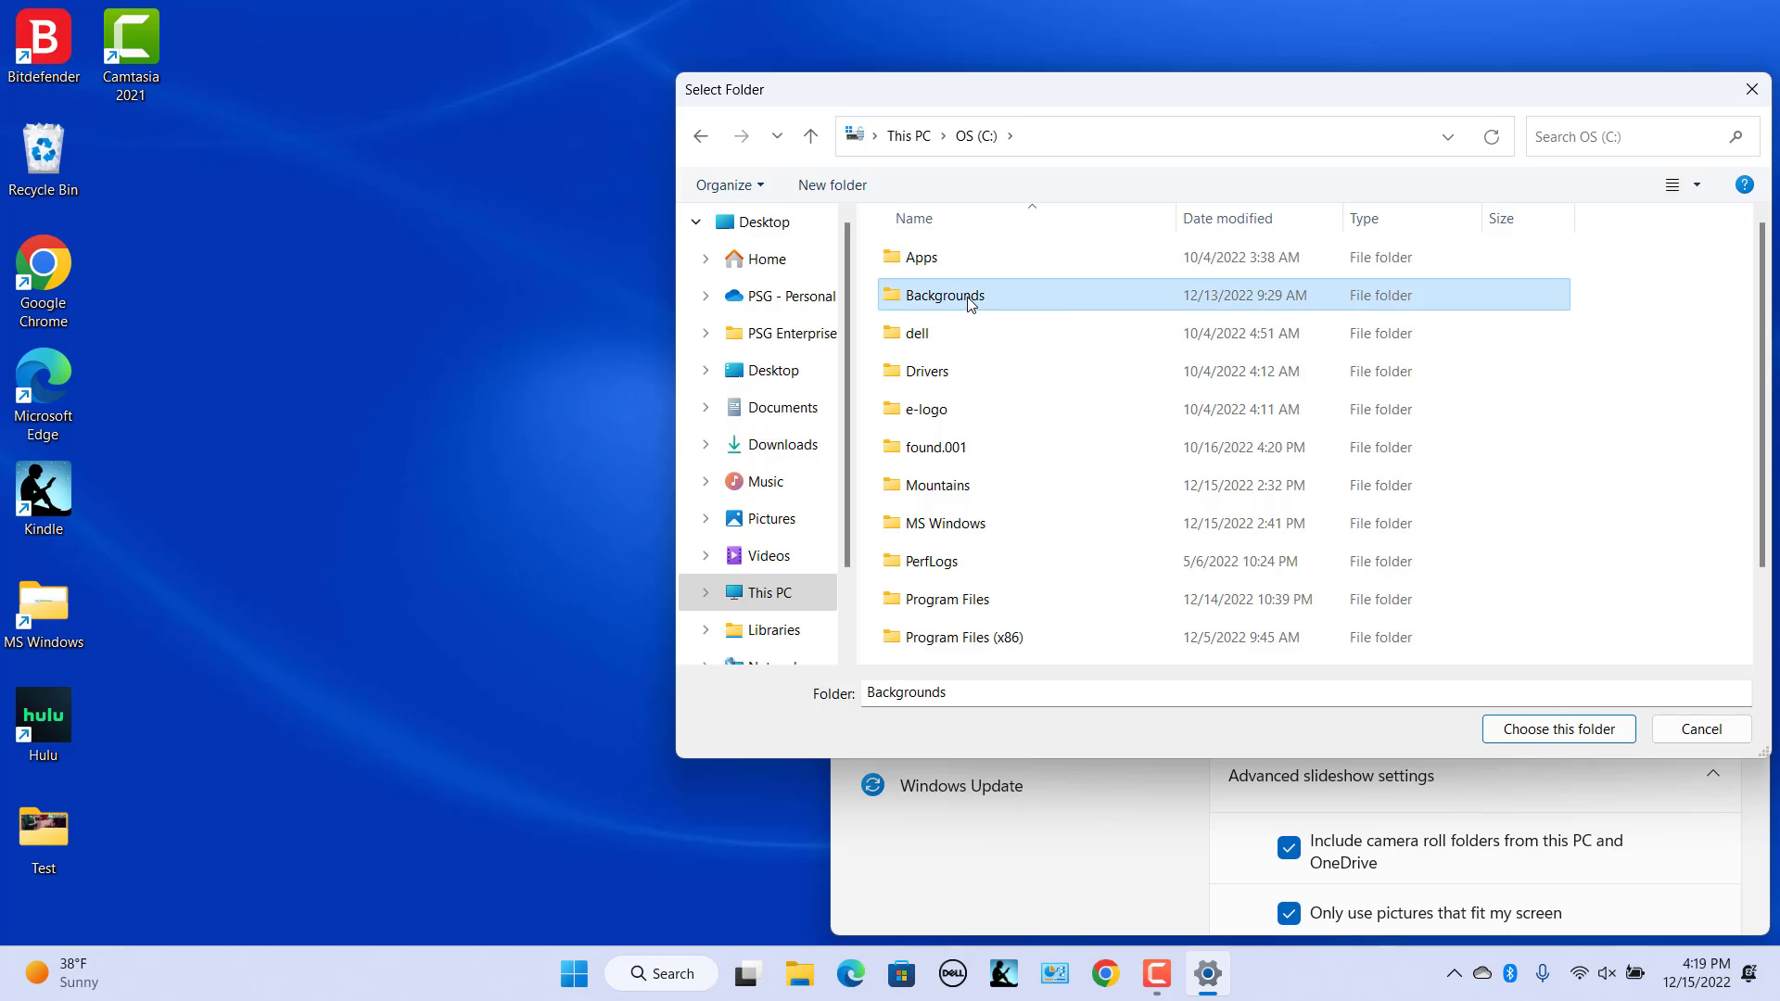
{"action": "left_click", "coordinate": [1558, 729]}
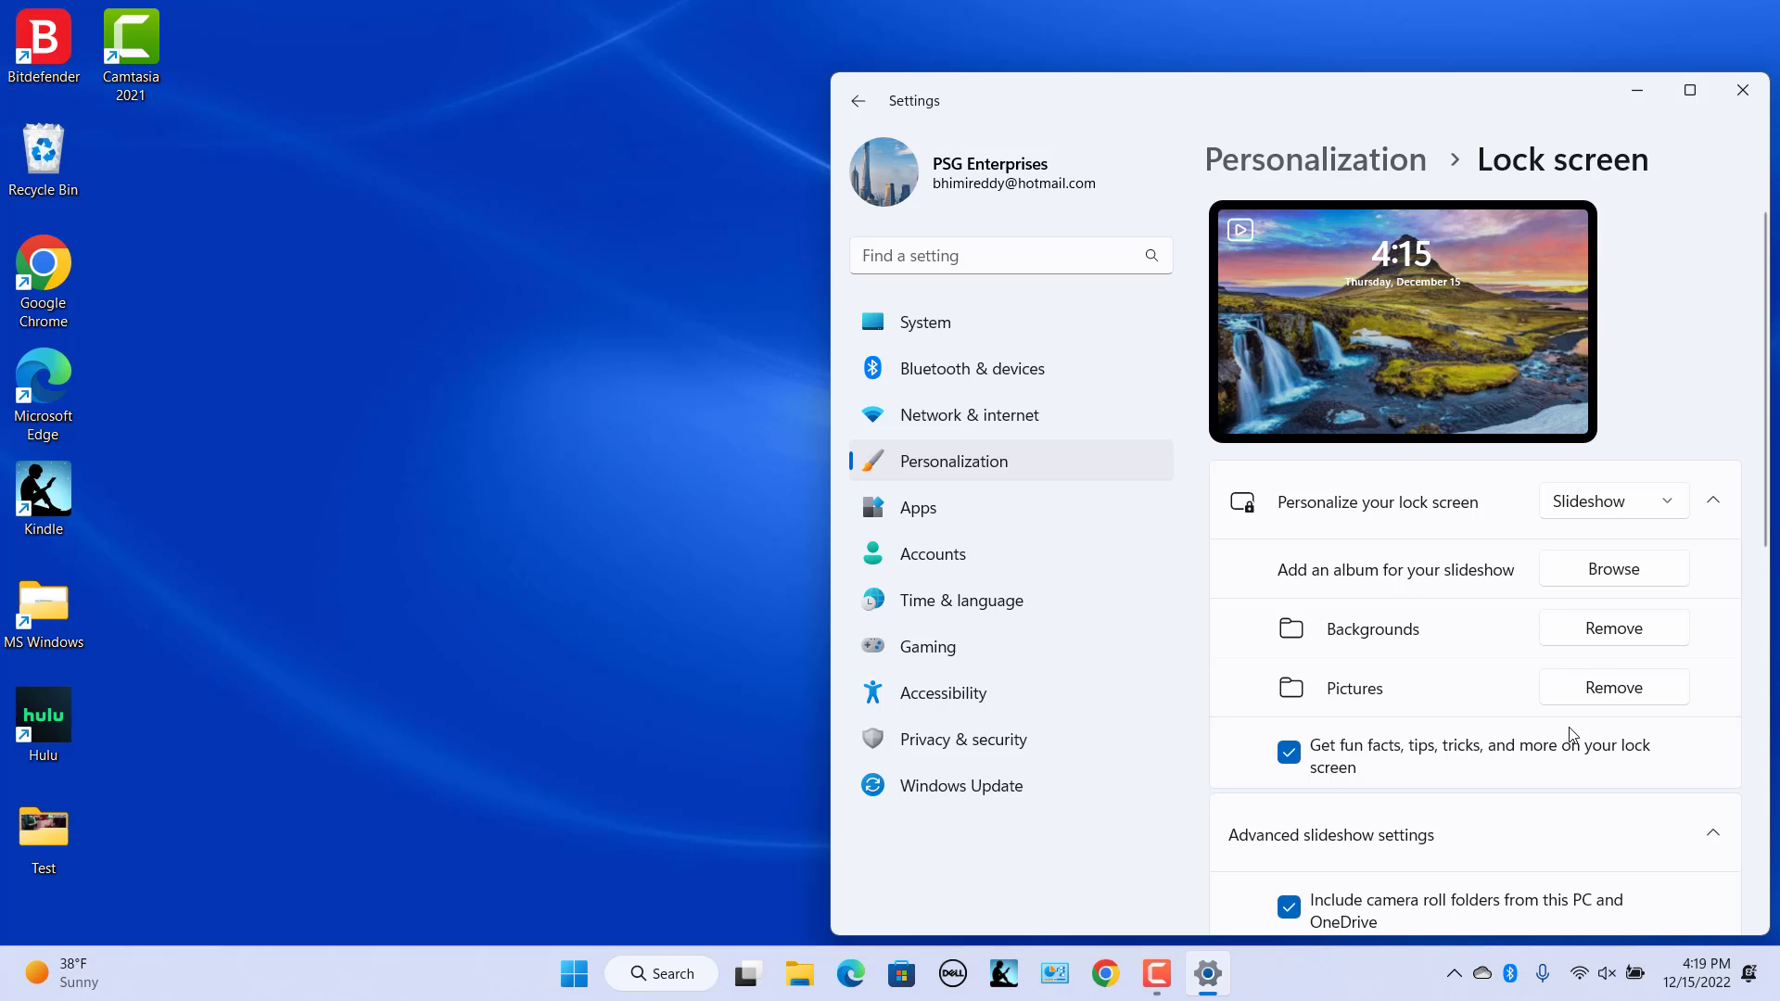
{"action": "left_click", "coordinate": [1614, 568]}
{"action": "left_click", "coordinate": [937, 486]}
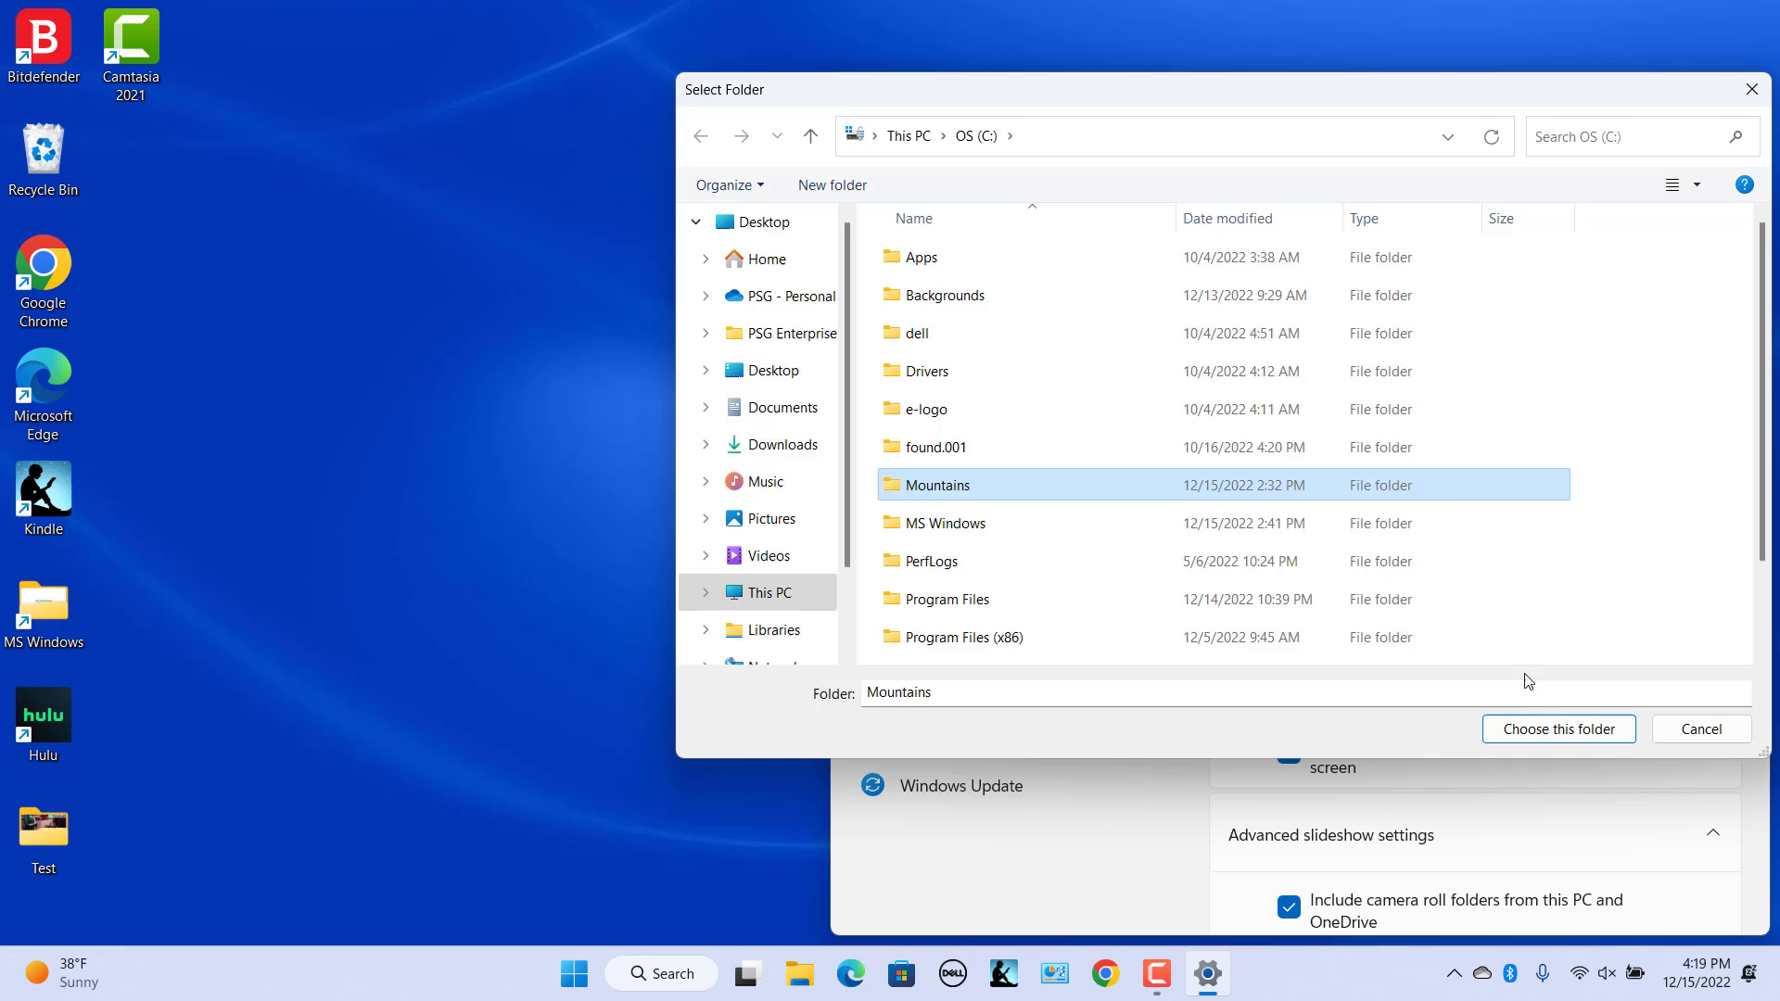
{"action": "left_click", "coordinate": [1540, 734]}
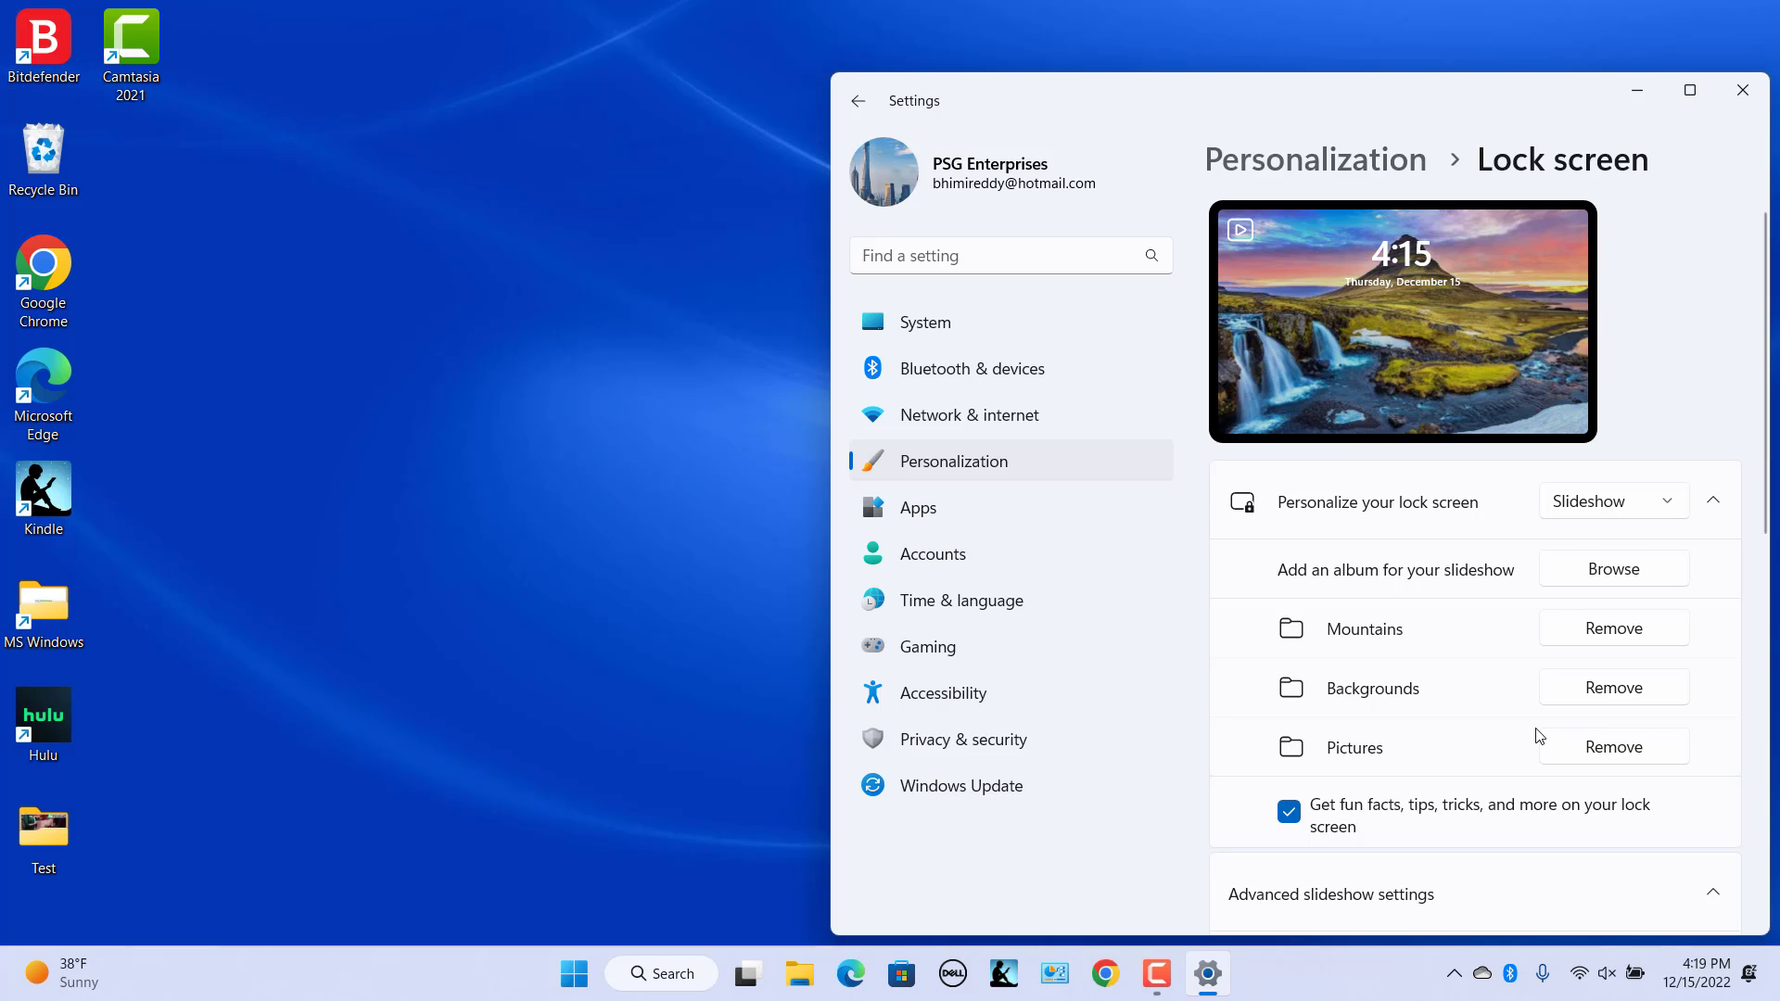
Remove the Backgrounds album, try Windows spotlight, return to Slideshow, and lock to preview
{"action": "left_click", "coordinate": [1633, 691]}
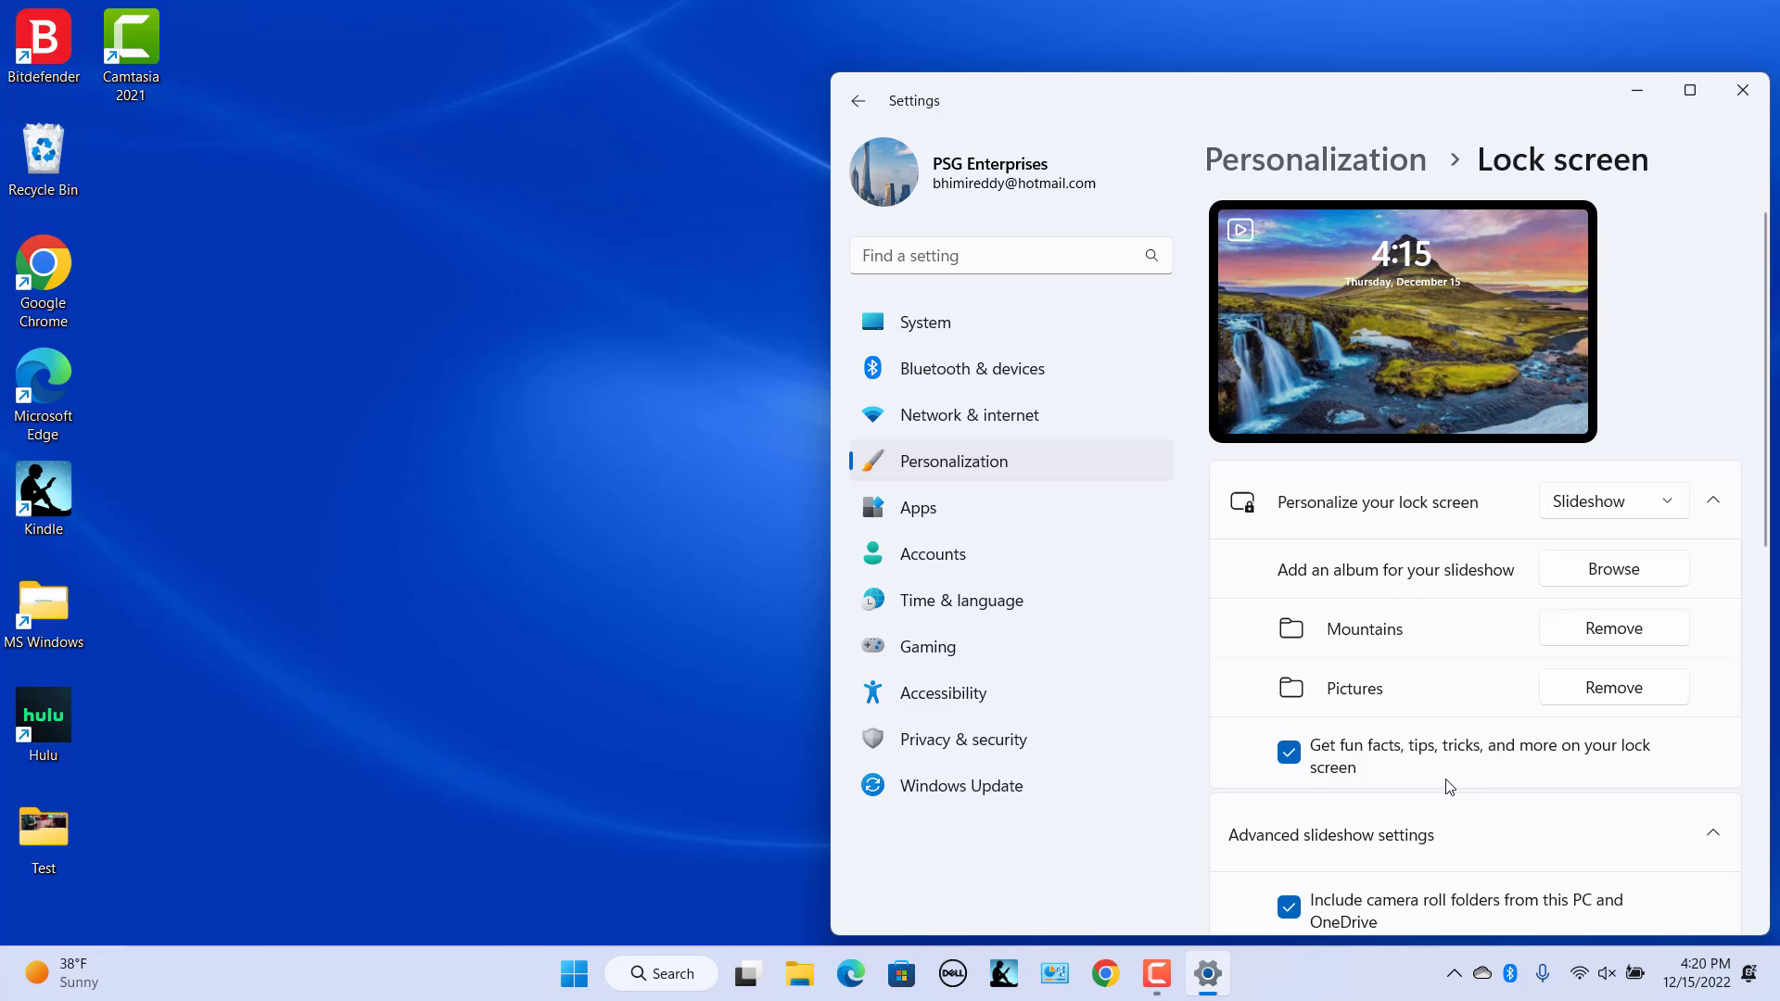
{"action": "left_click", "coordinate": [1671, 503]}
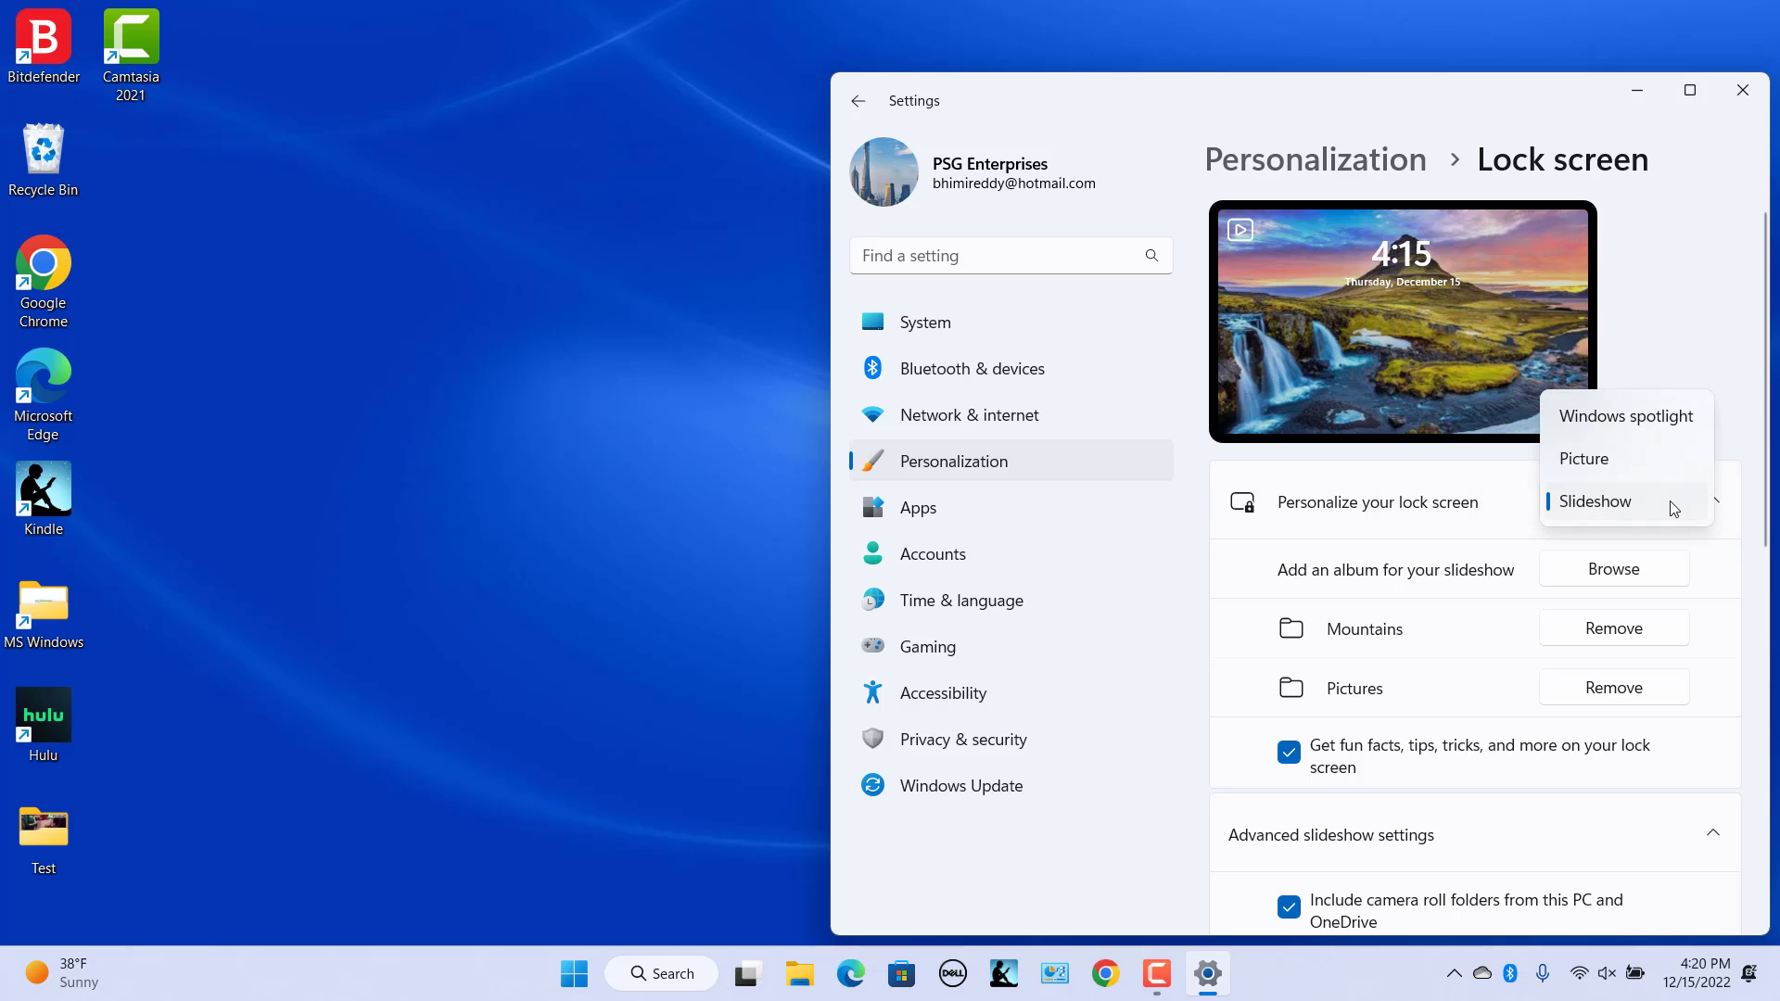
{"action": "left_click", "coordinate": [1638, 418]}
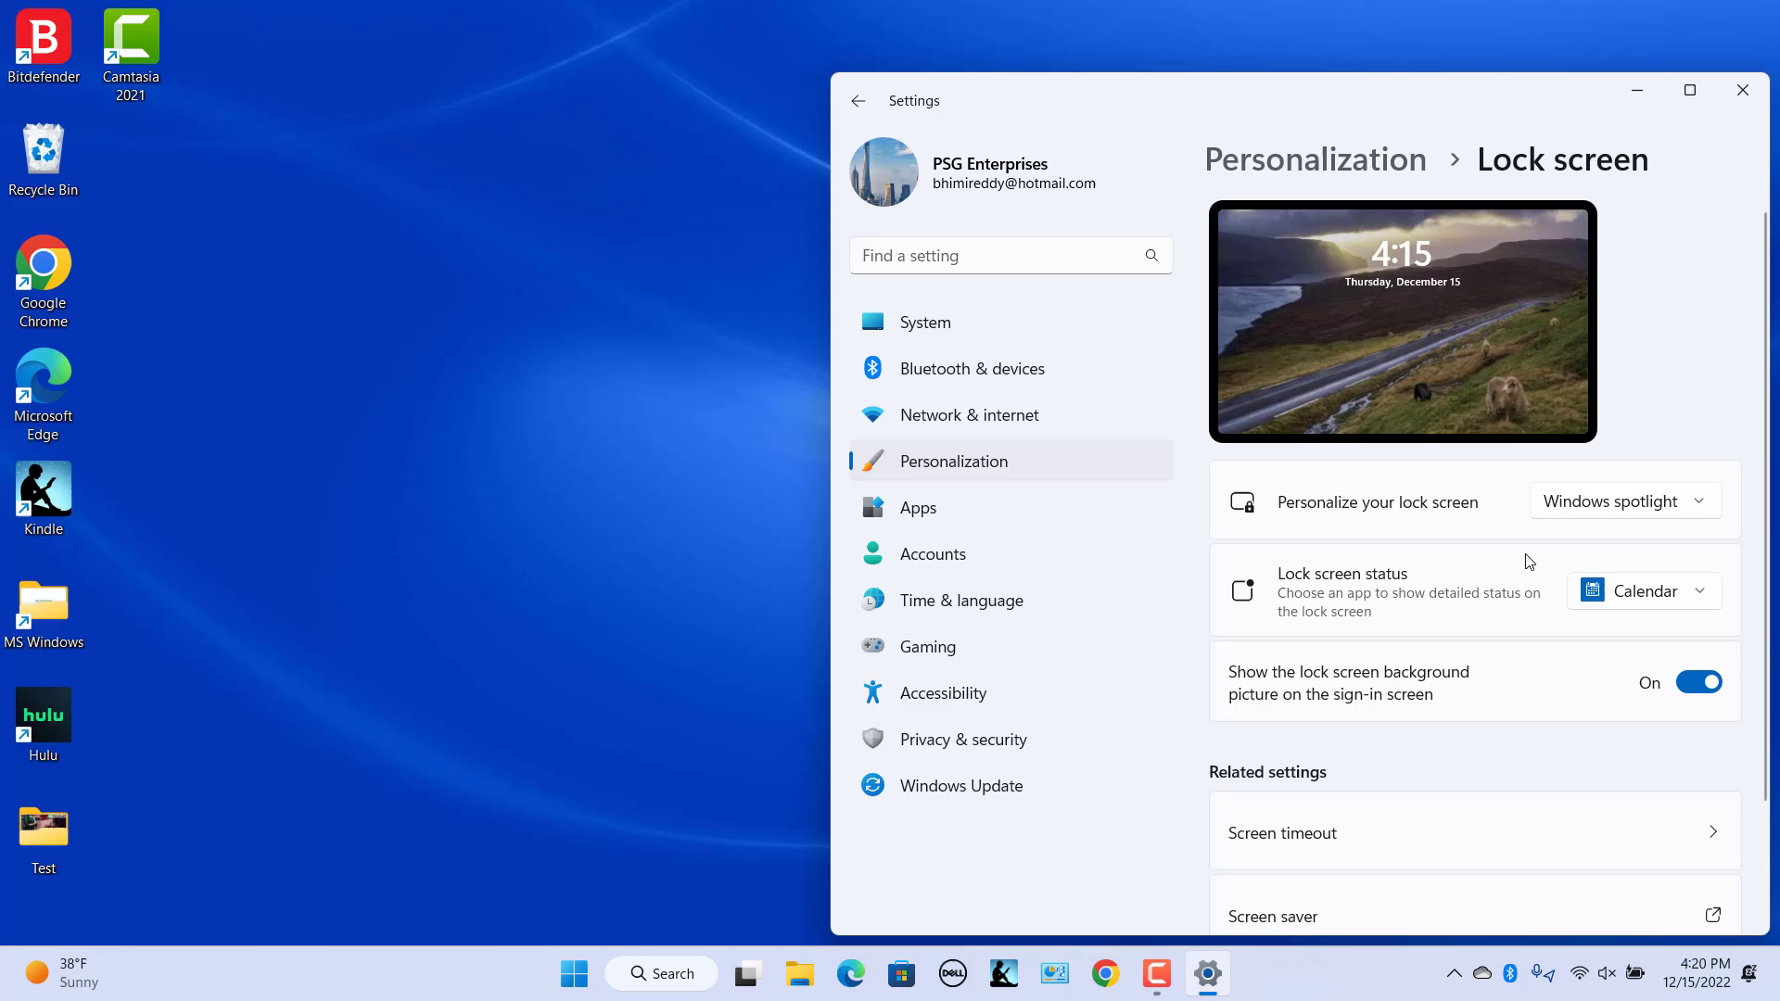
{"action": "left_click", "coordinate": [1646, 503]}
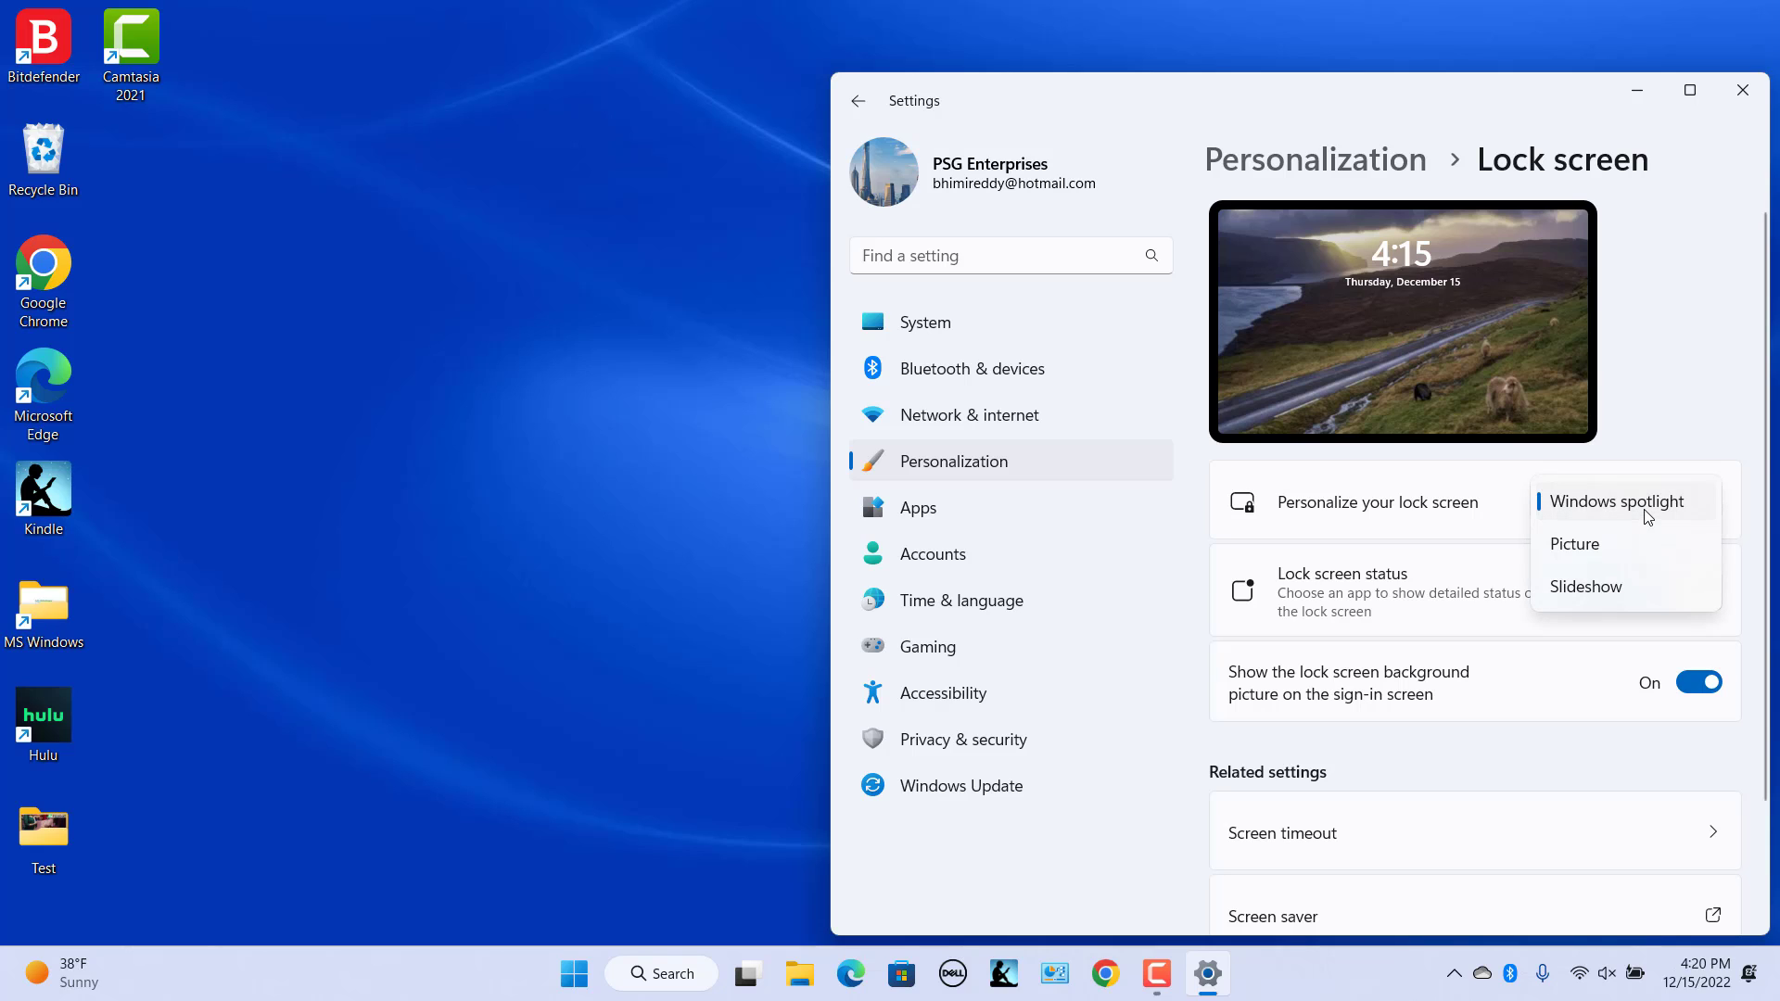
{"action": "left_click", "coordinate": [1610, 590]}
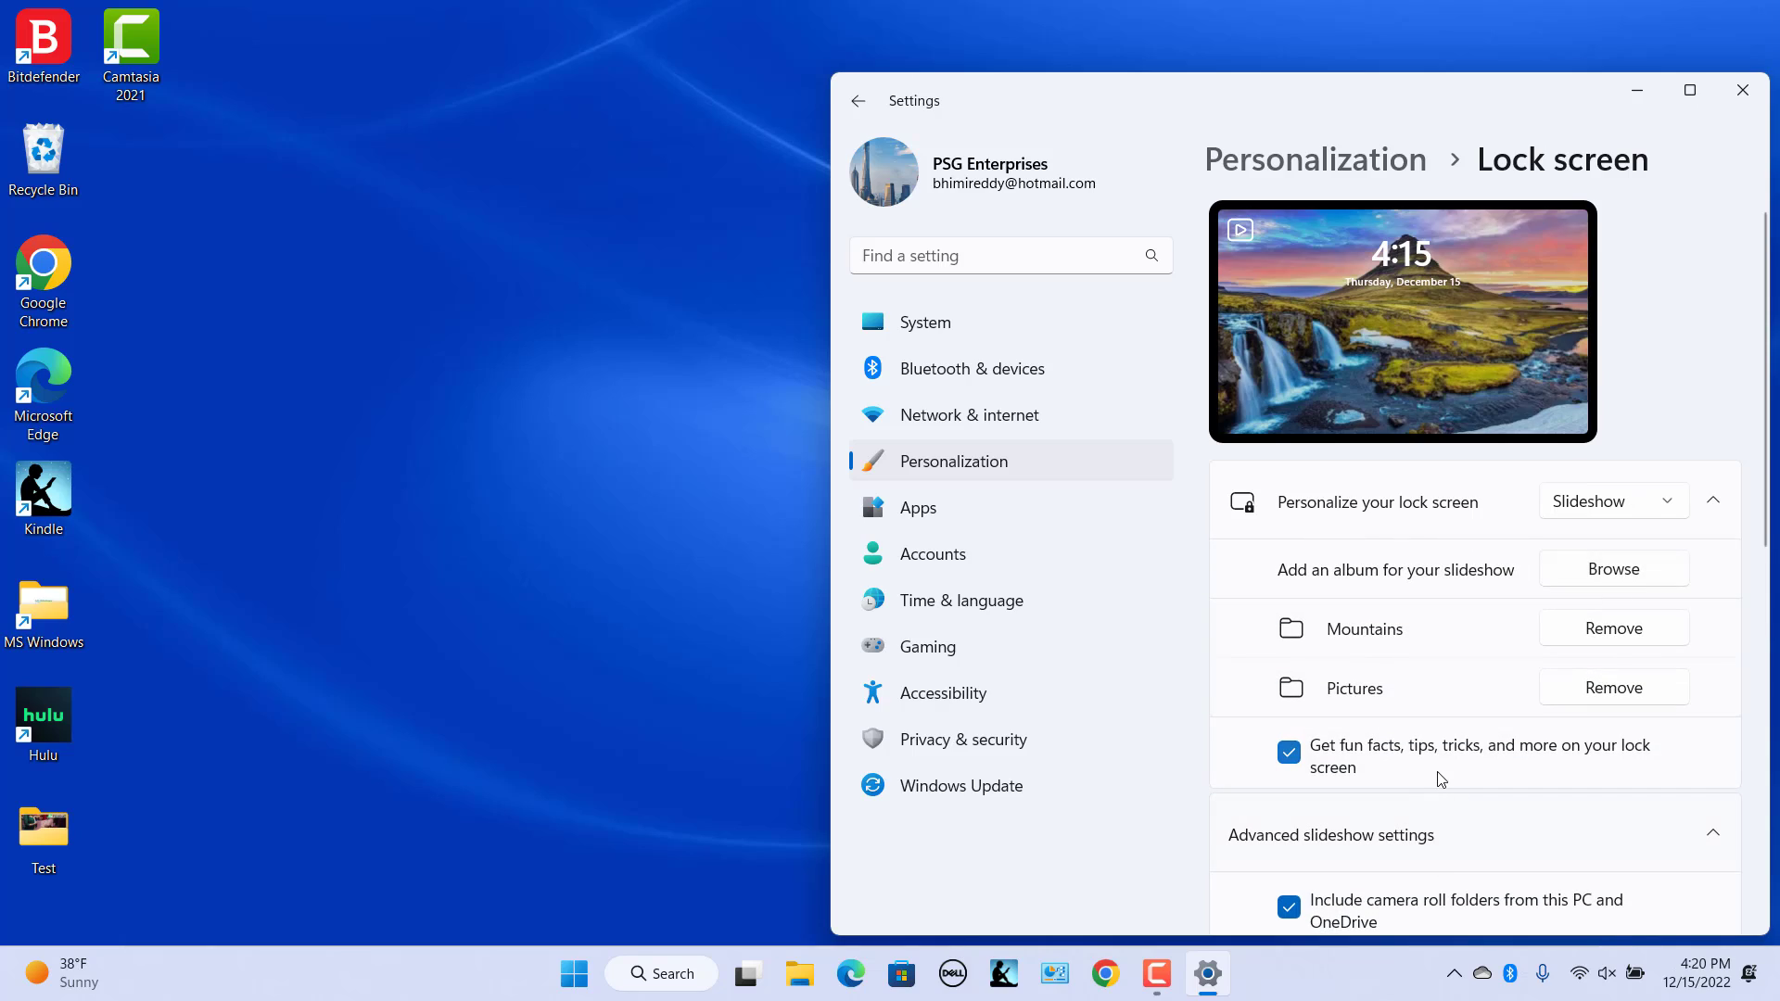
{"action": "key", "text": "super+l"}
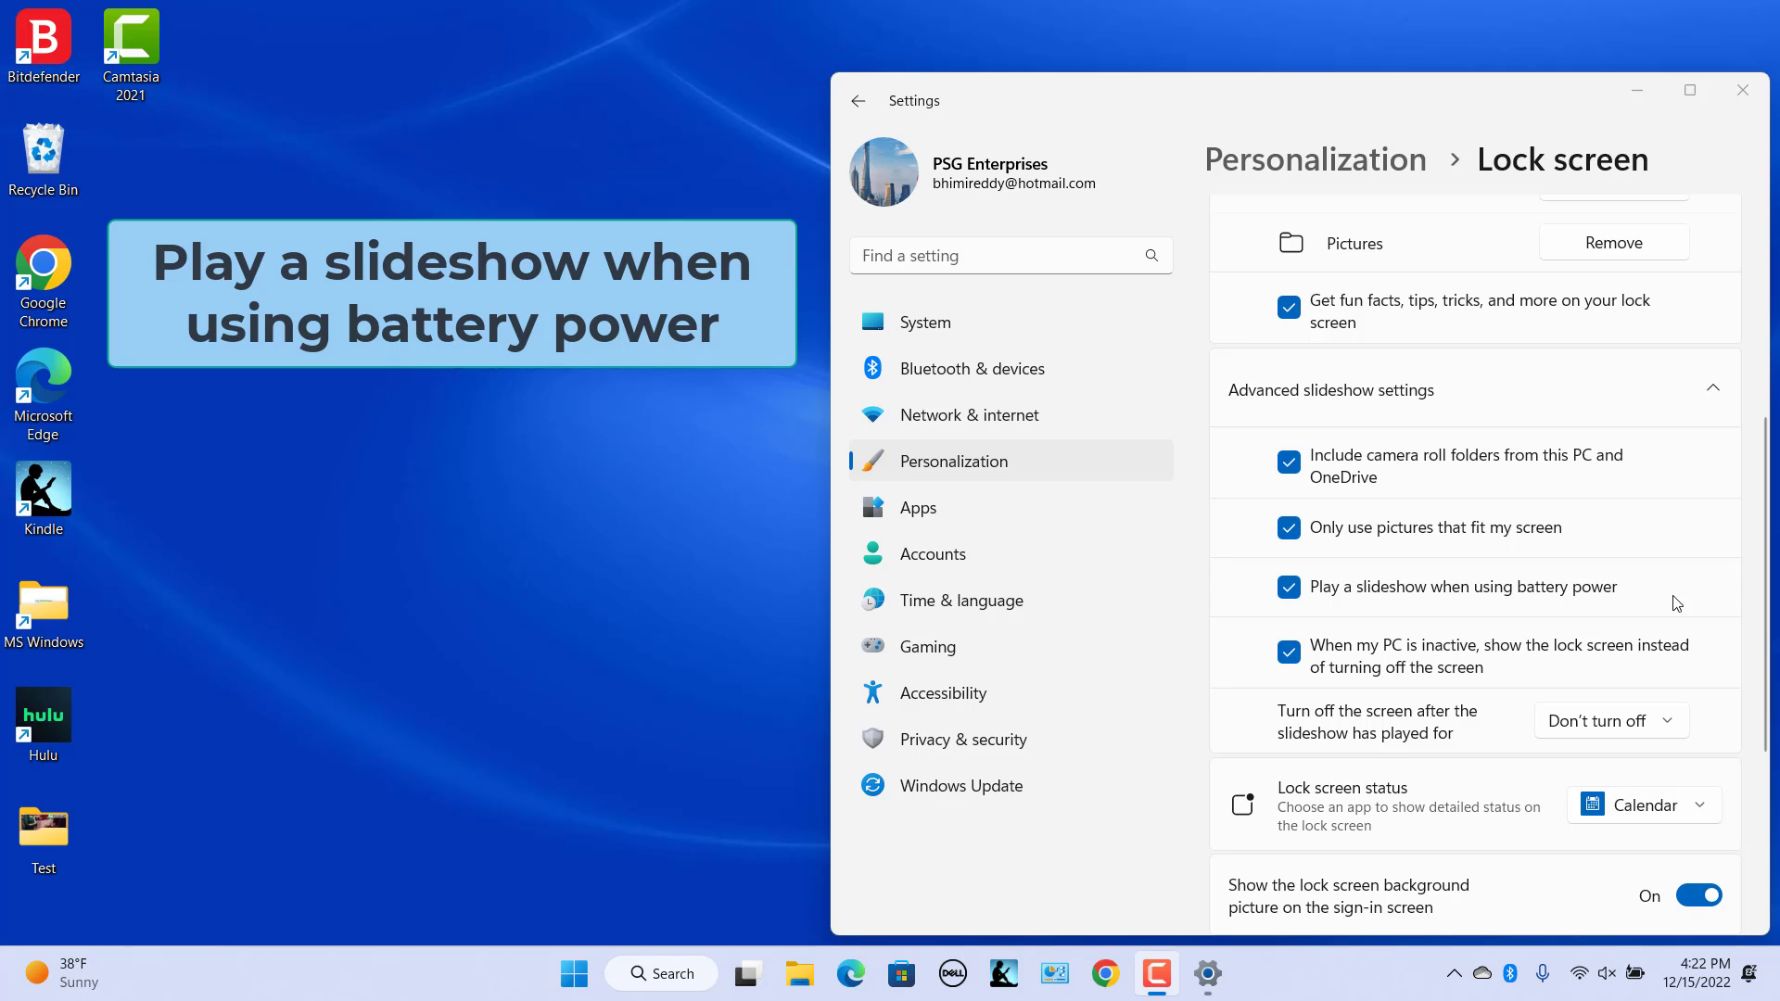
Disable slideshow on battery power and keep the screen-off duration at Don't turn off
{"action": "left_click", "coordinate": [1407, 589]}
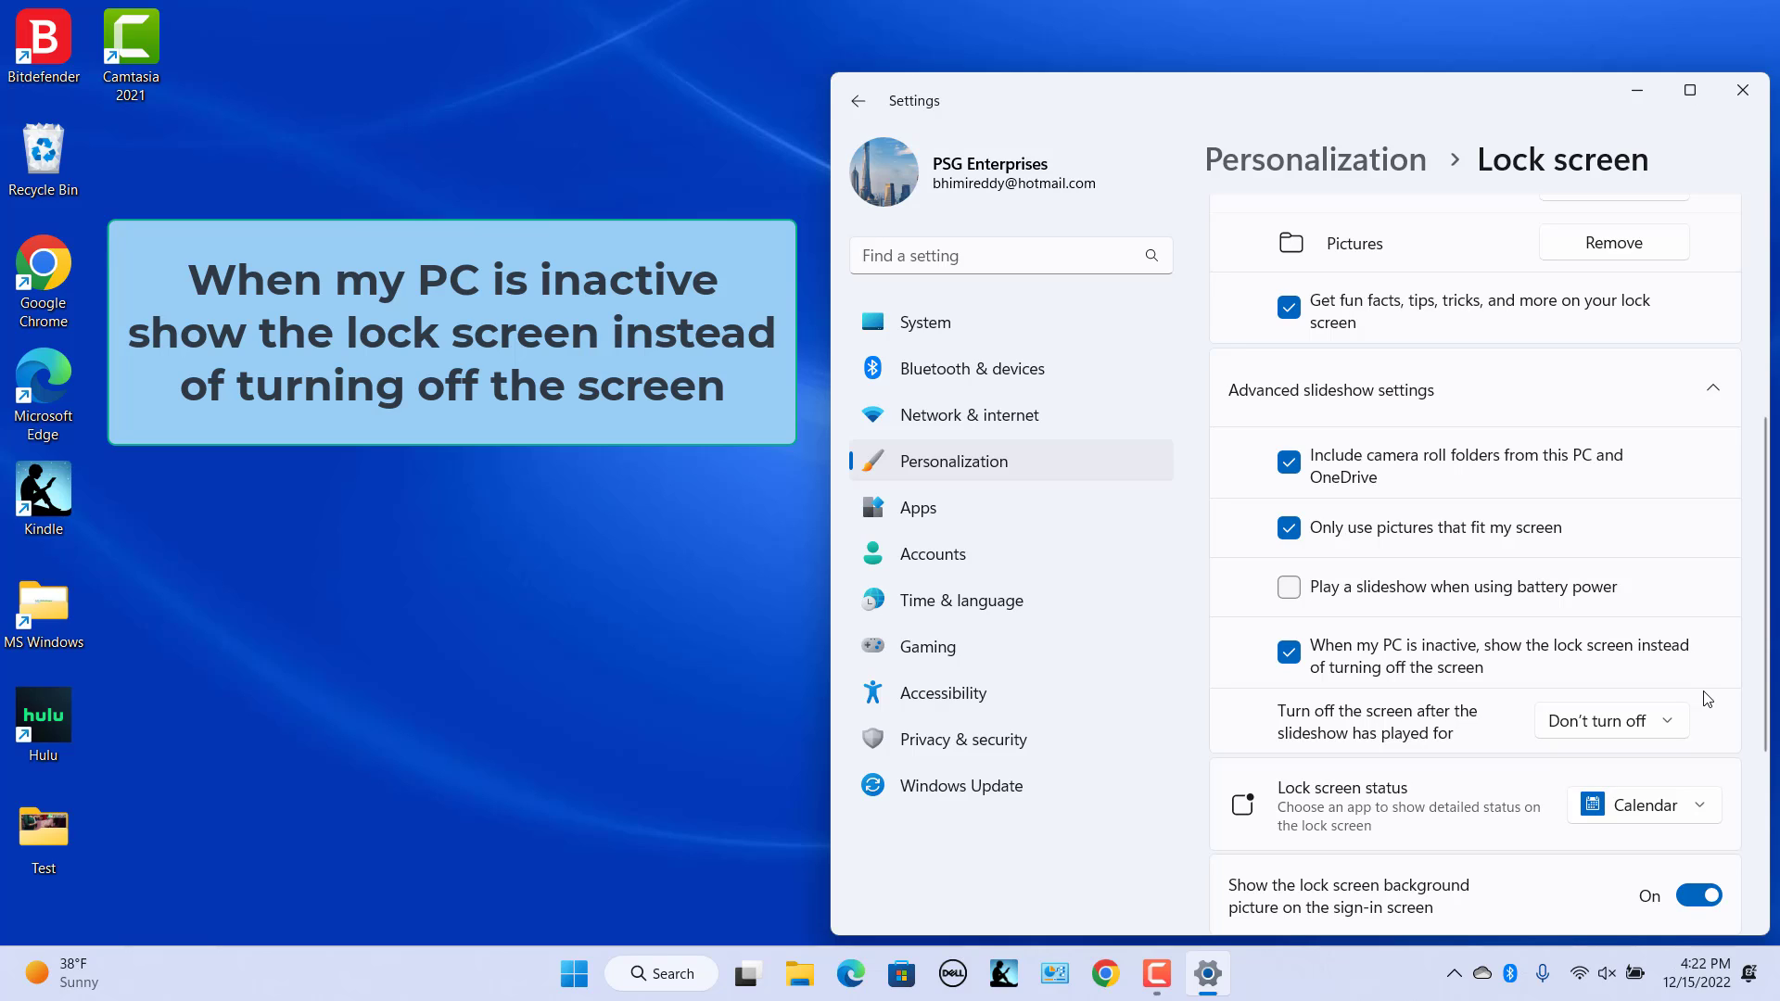
{"action": "left_click", "coordinate": [1664, 725]}
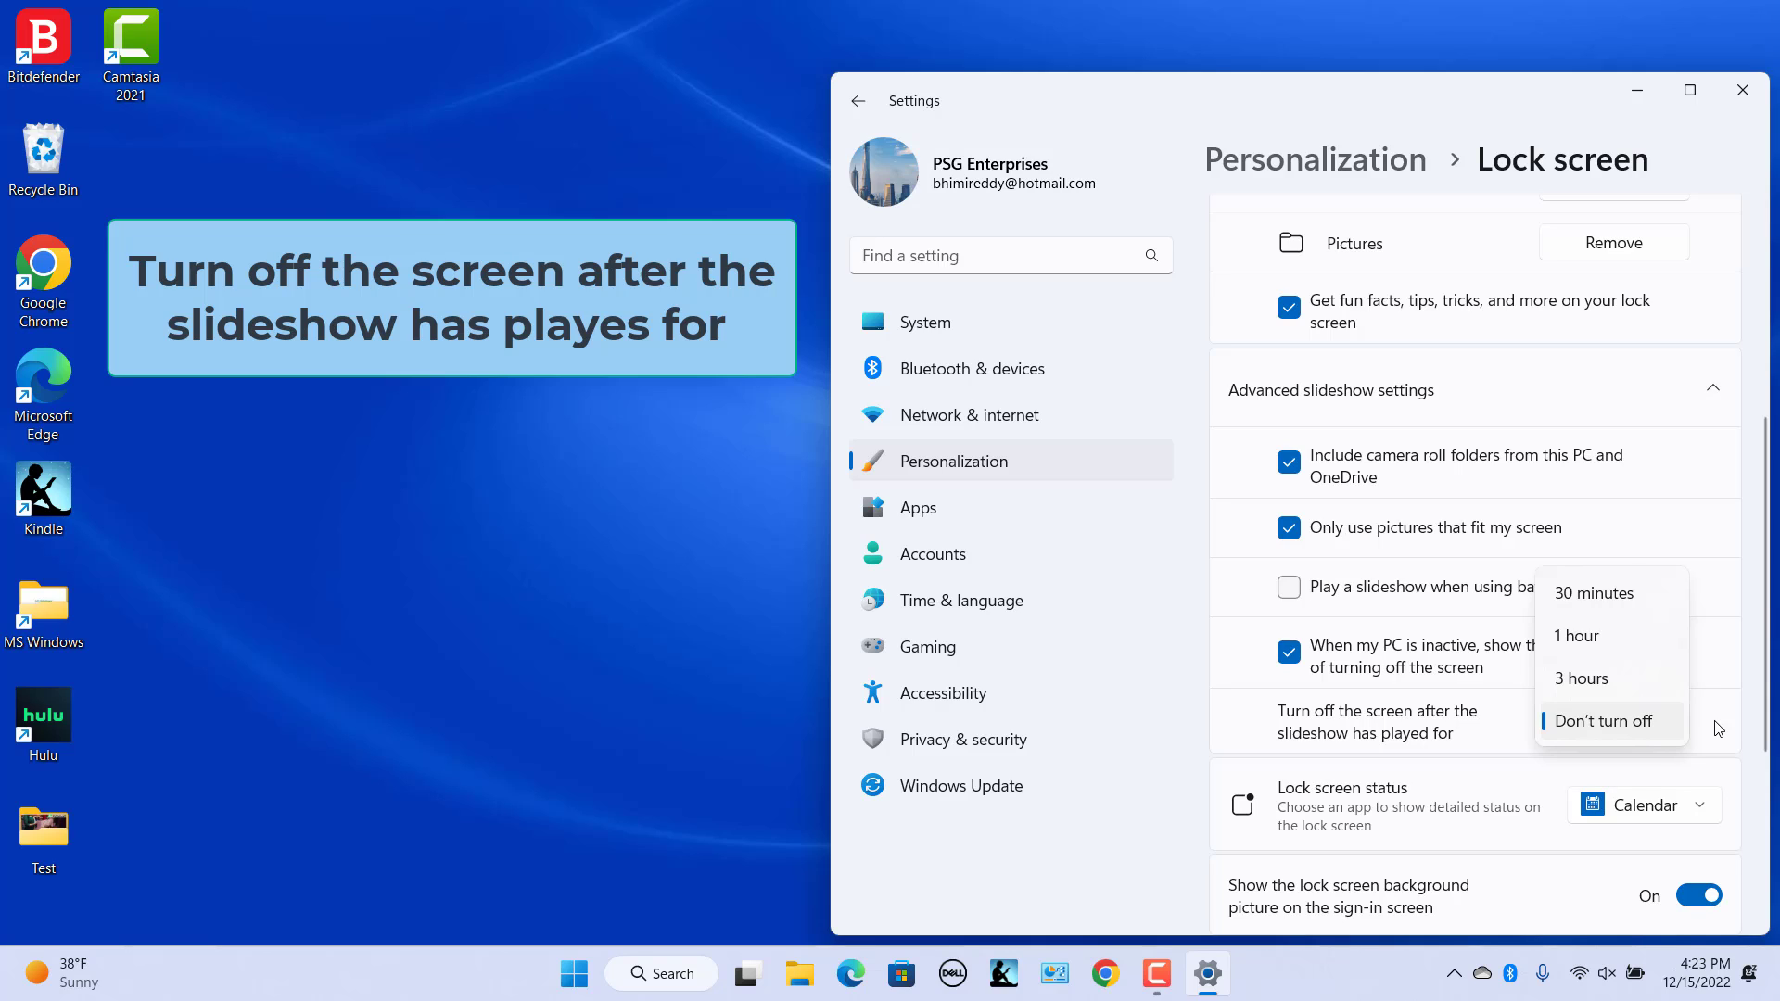
{"action": "left_click", "coordinate": [1641, 723]}
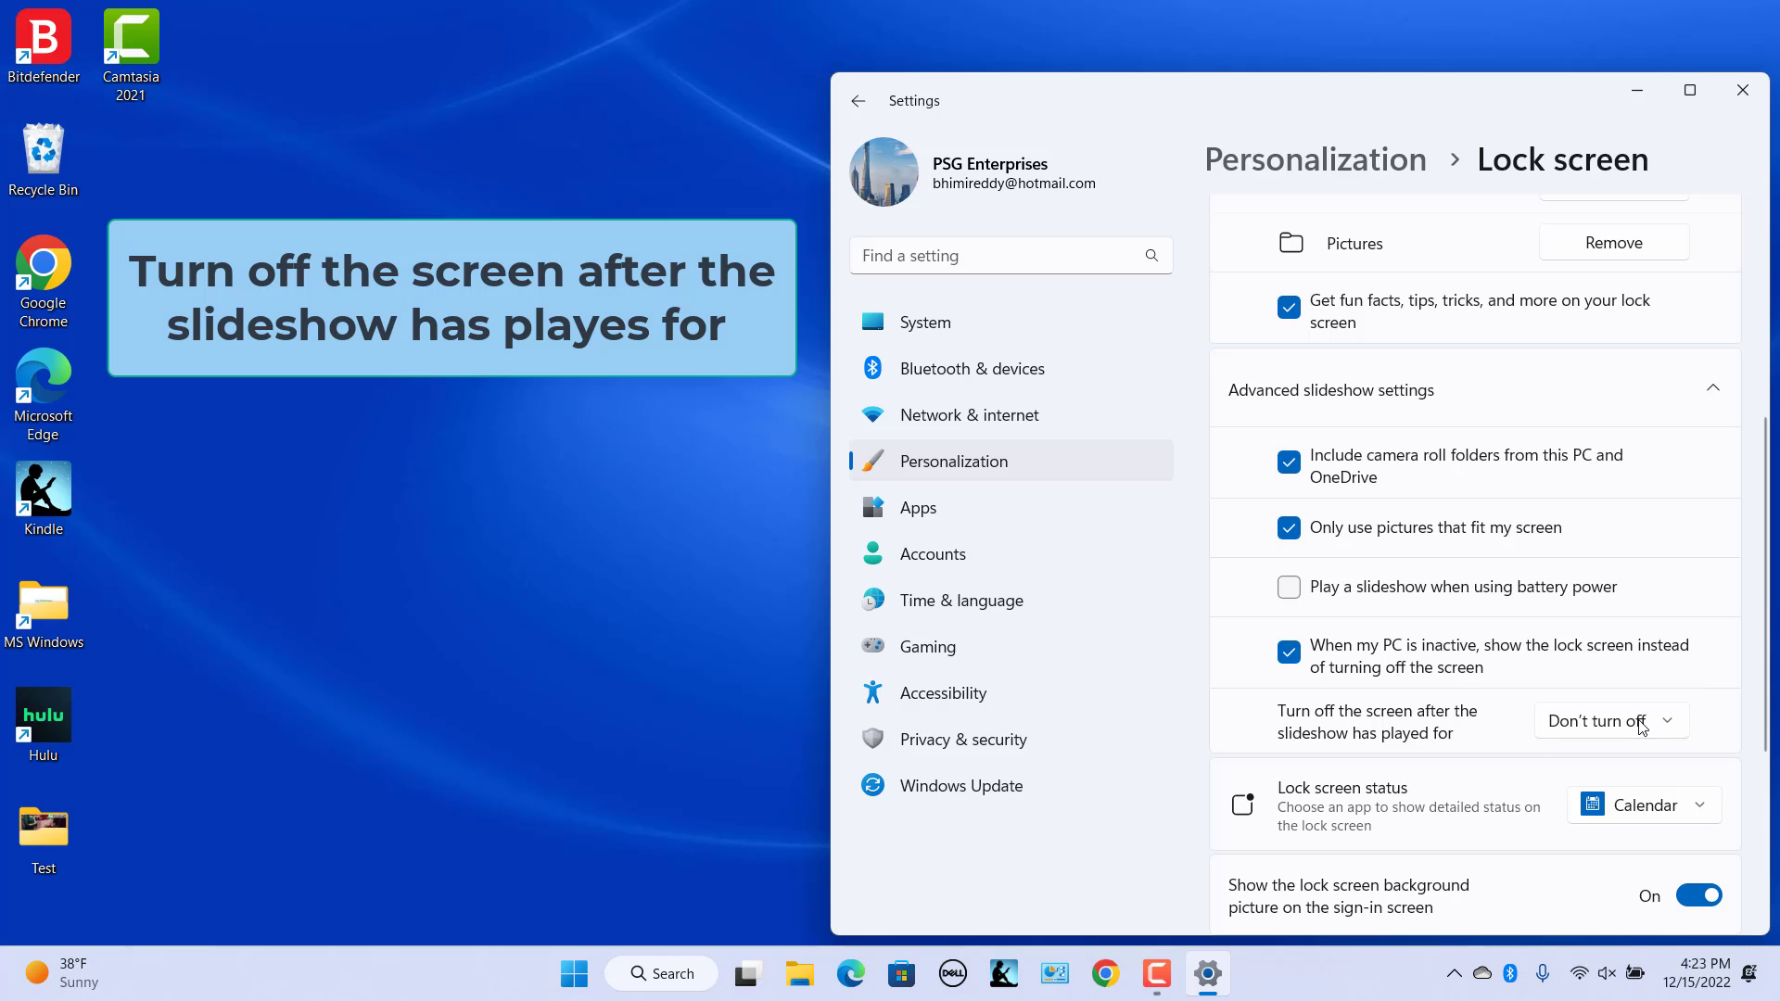
{"action": "scroll", "coordinate": [1489, 875], "scroll_direction": "down", "scroll_amount": 2}
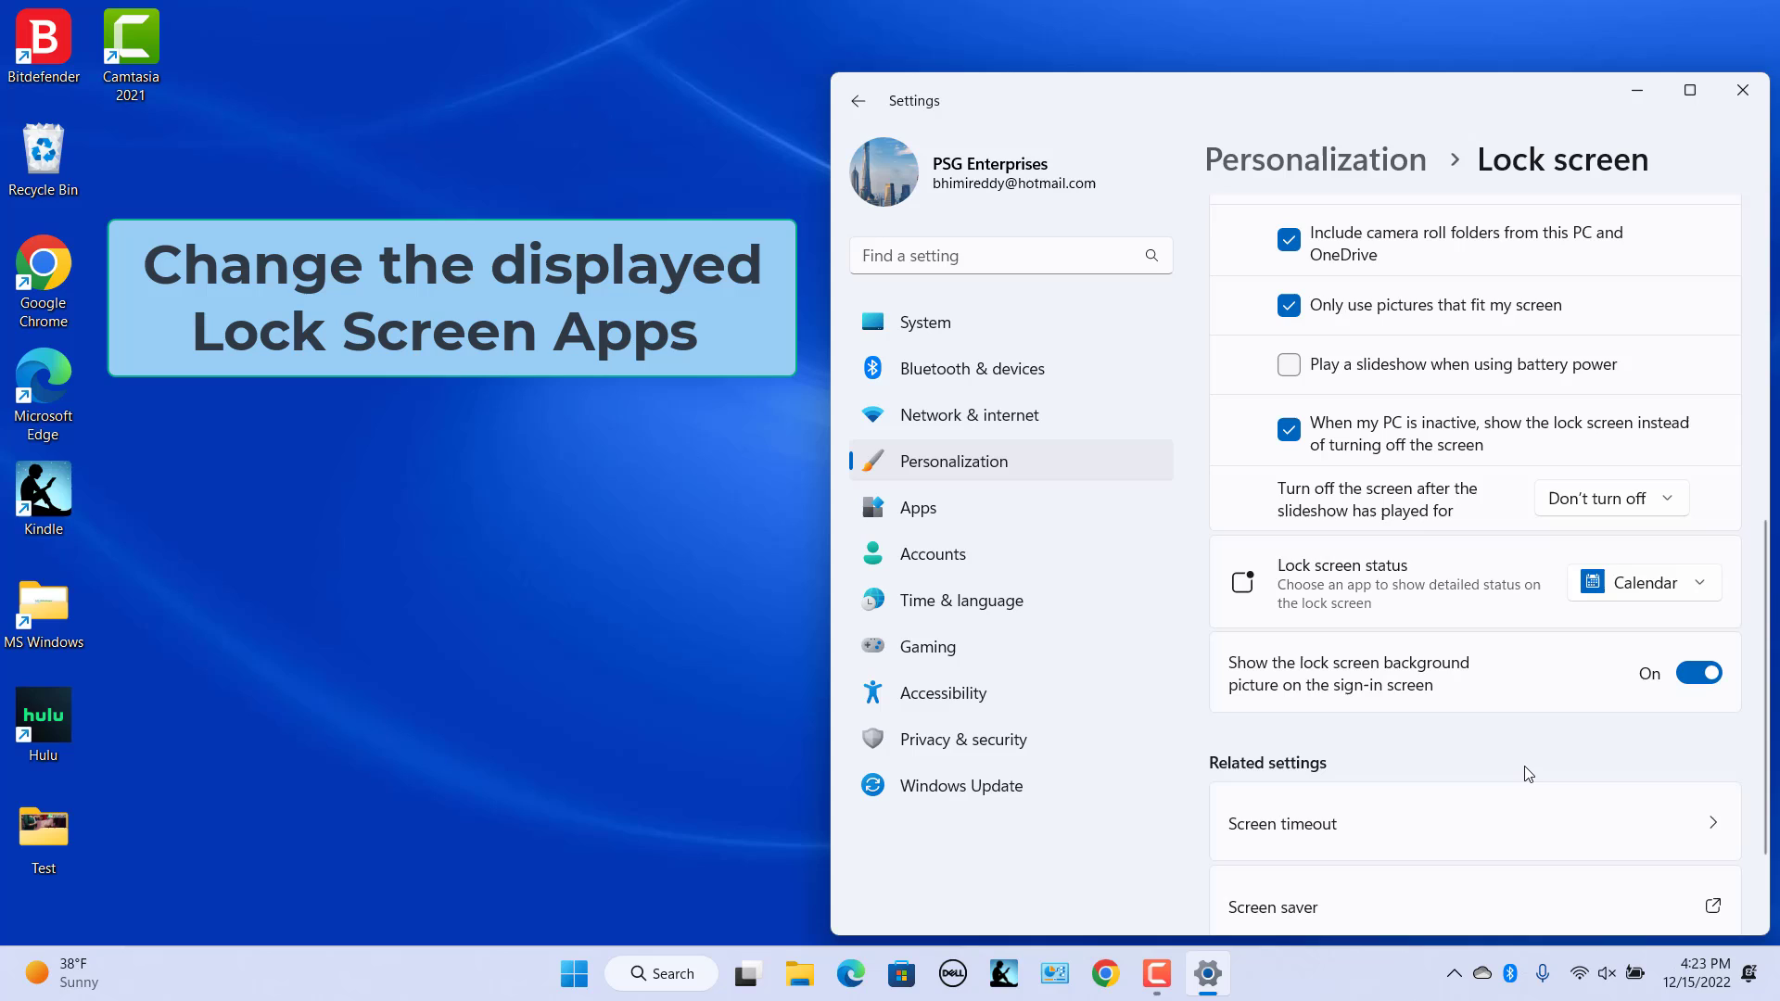
Set the lock screen status app to Weather, lock to check it, then close Settings
{"action": "left_click", "coordinate": [1698, 589]}
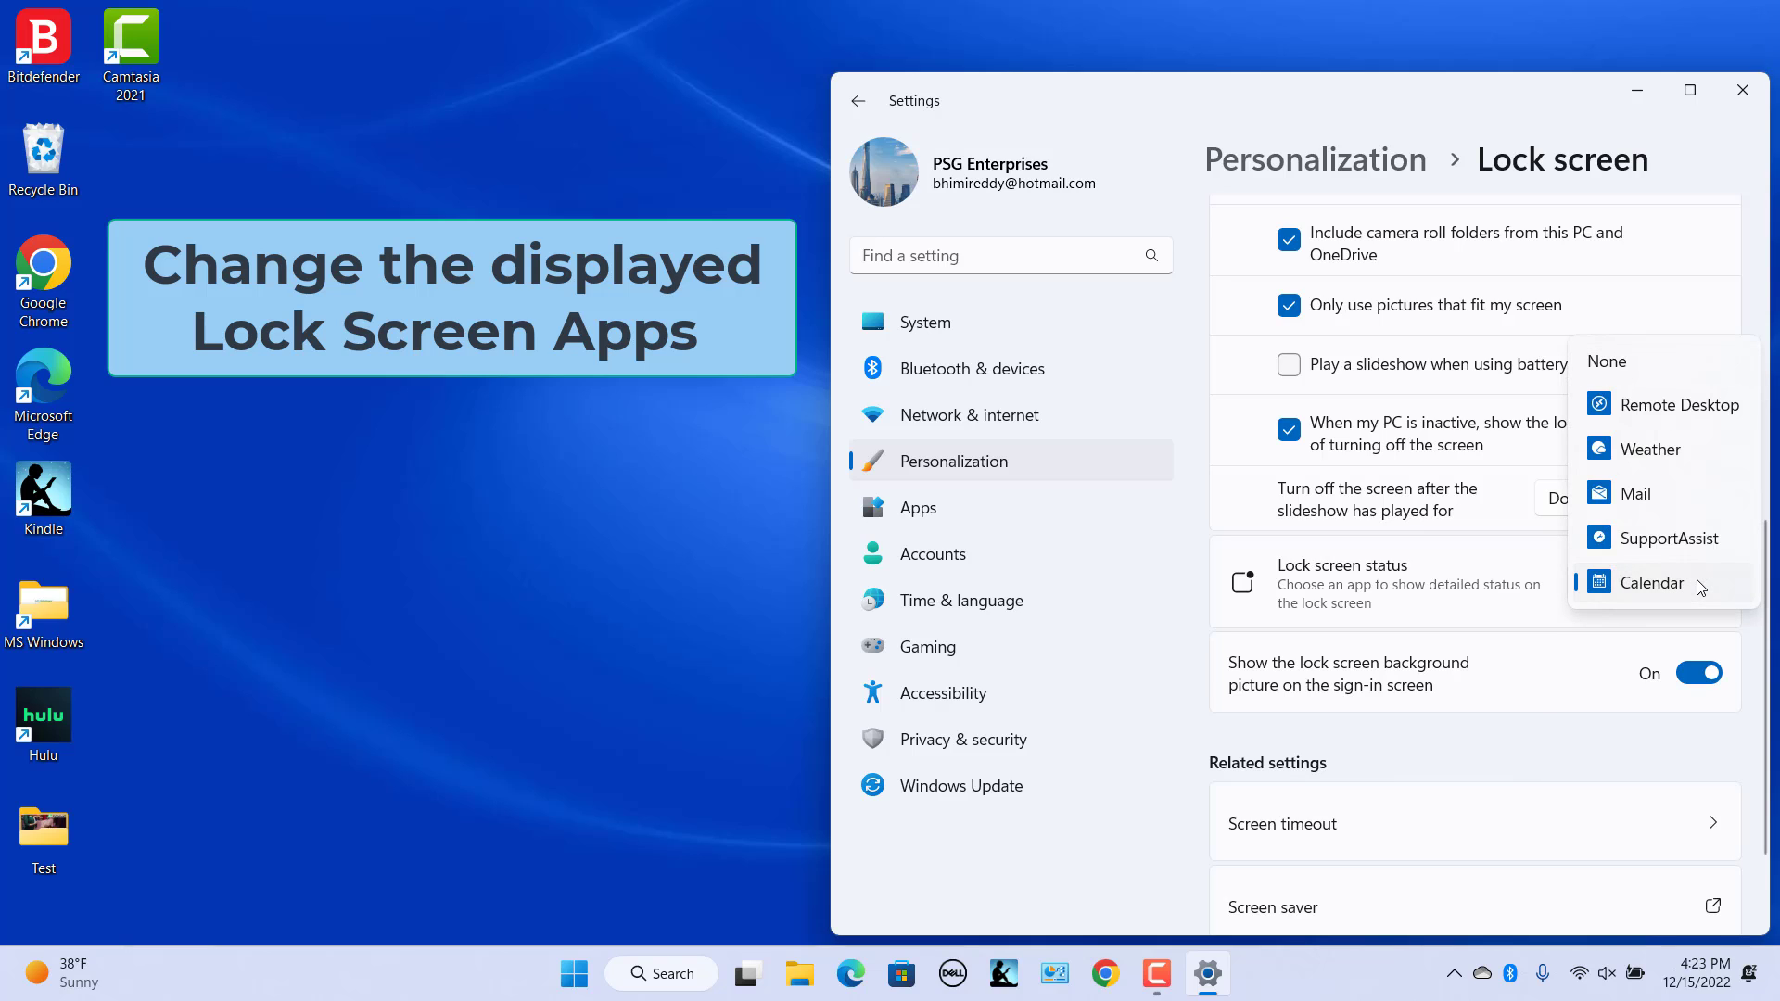
{"action": "left_click", "coordinate": [1669, 452]}
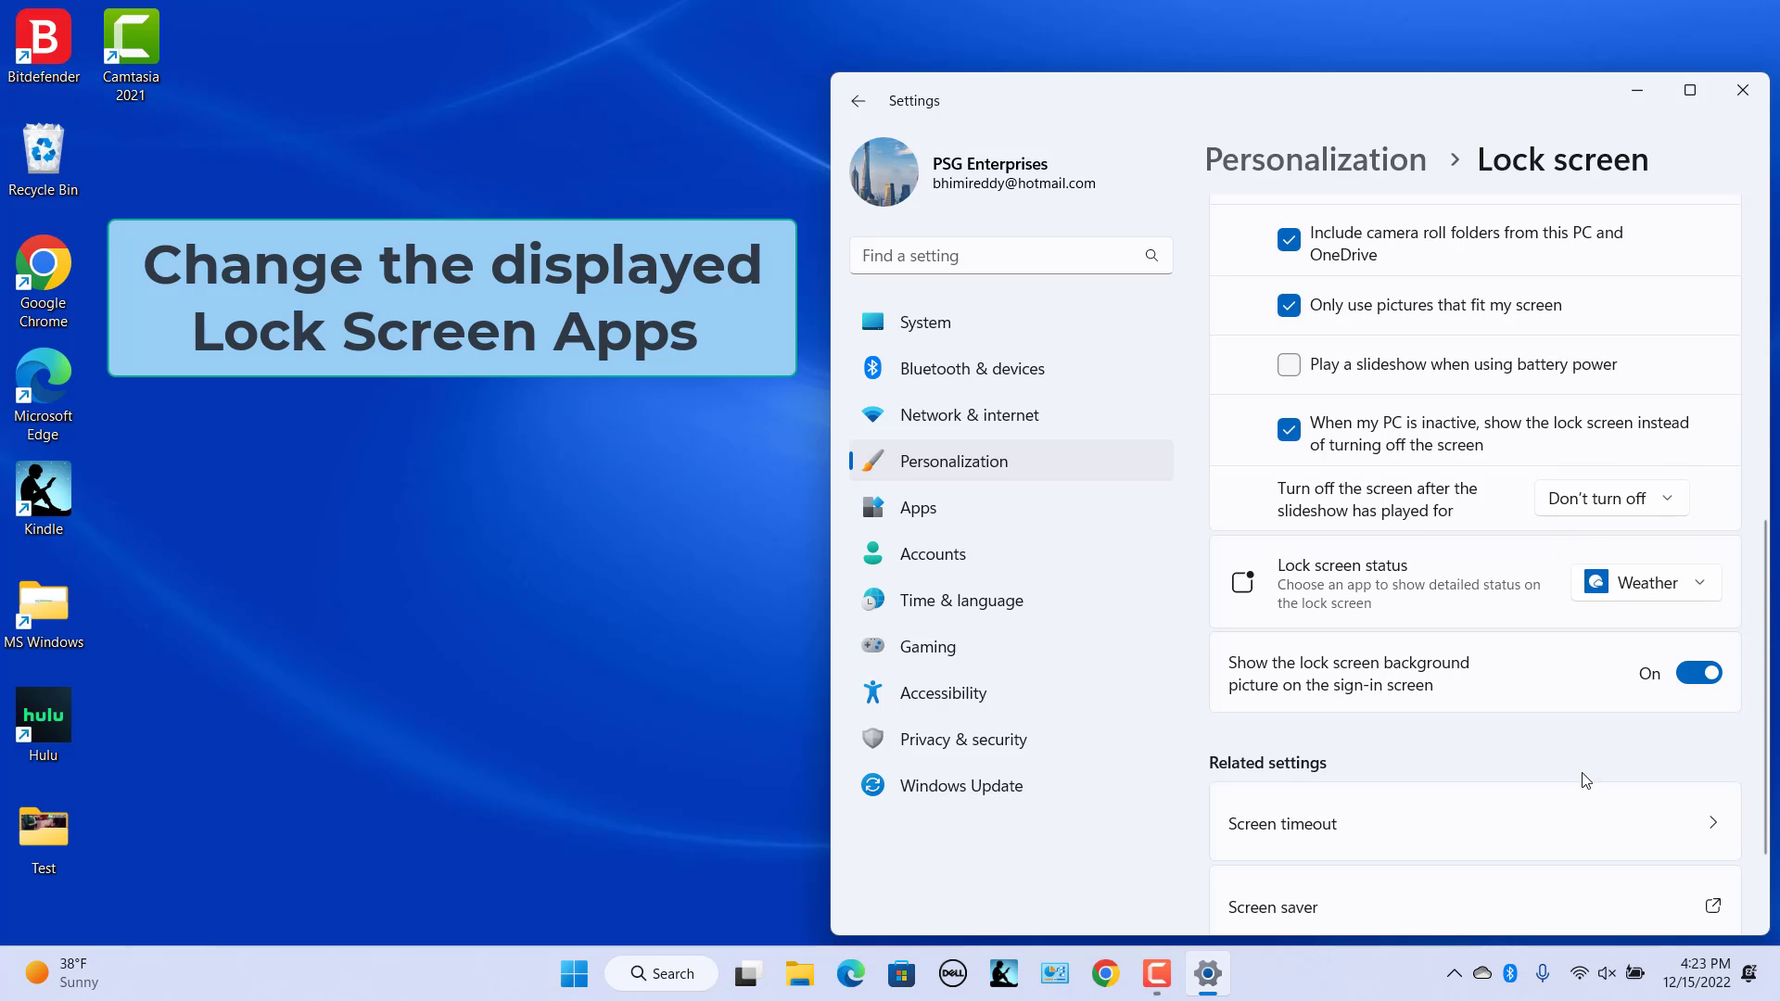
{"action": "left_click", "coordinate": [1636, 90]}
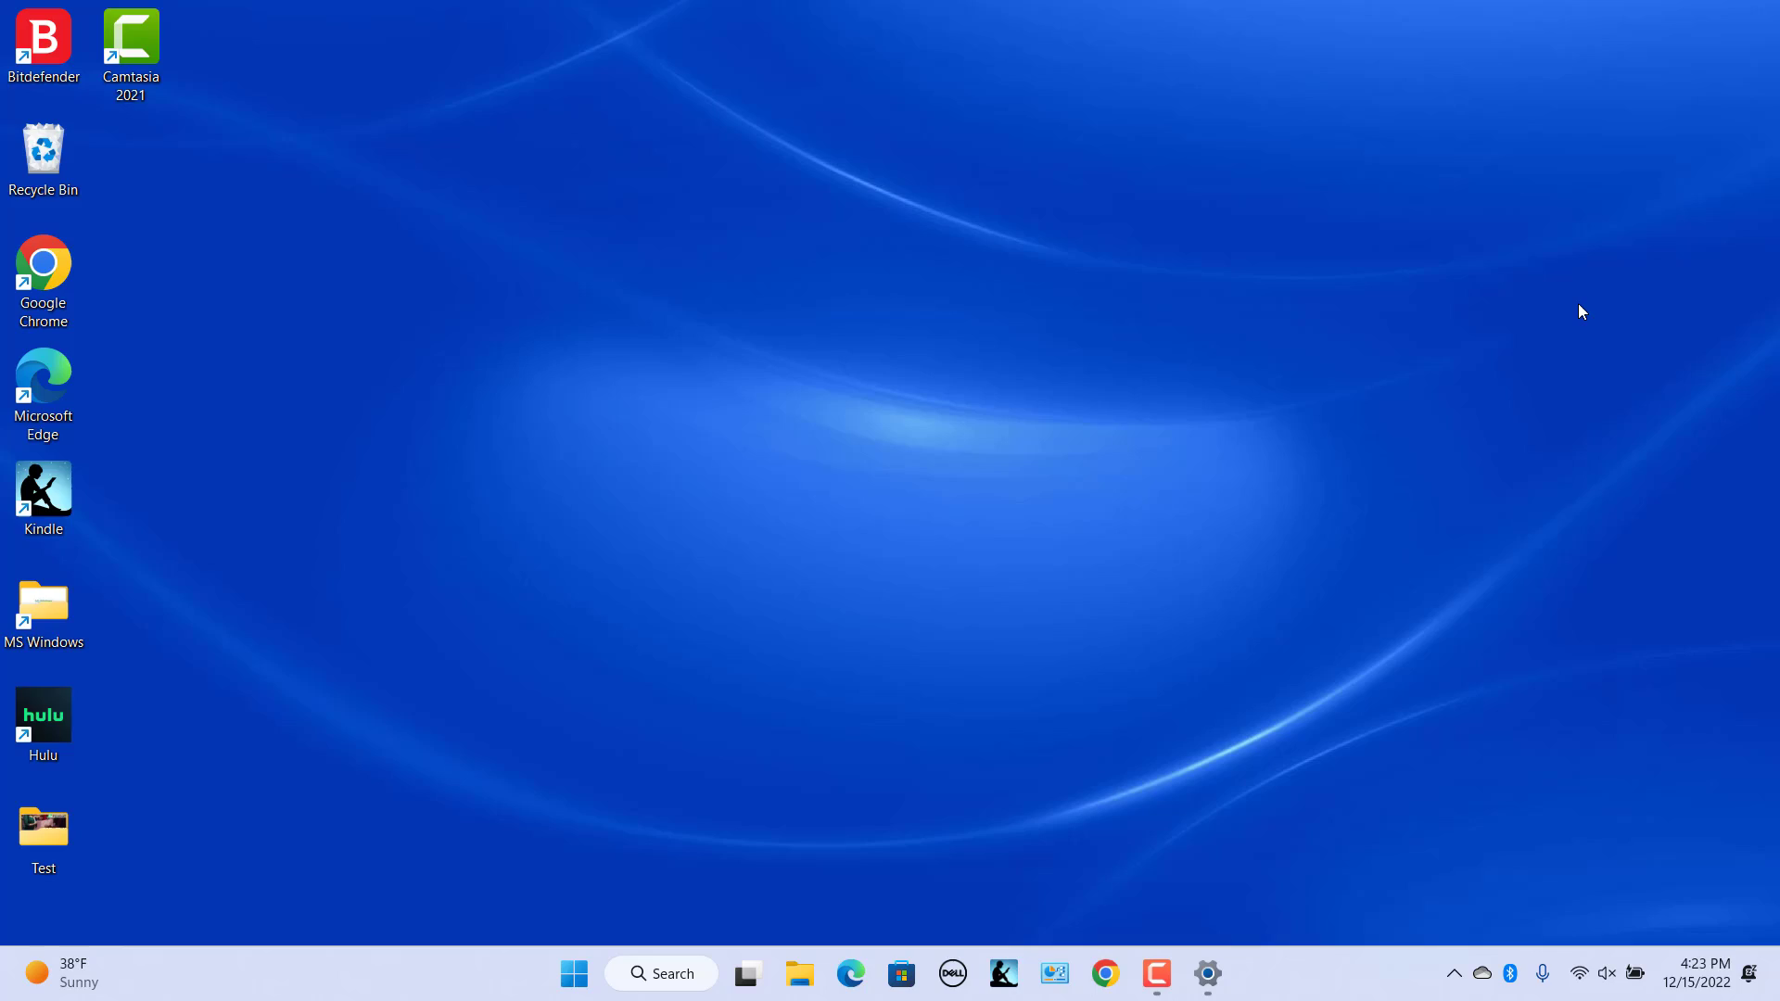
{"action": "key", "text": "super+l"}
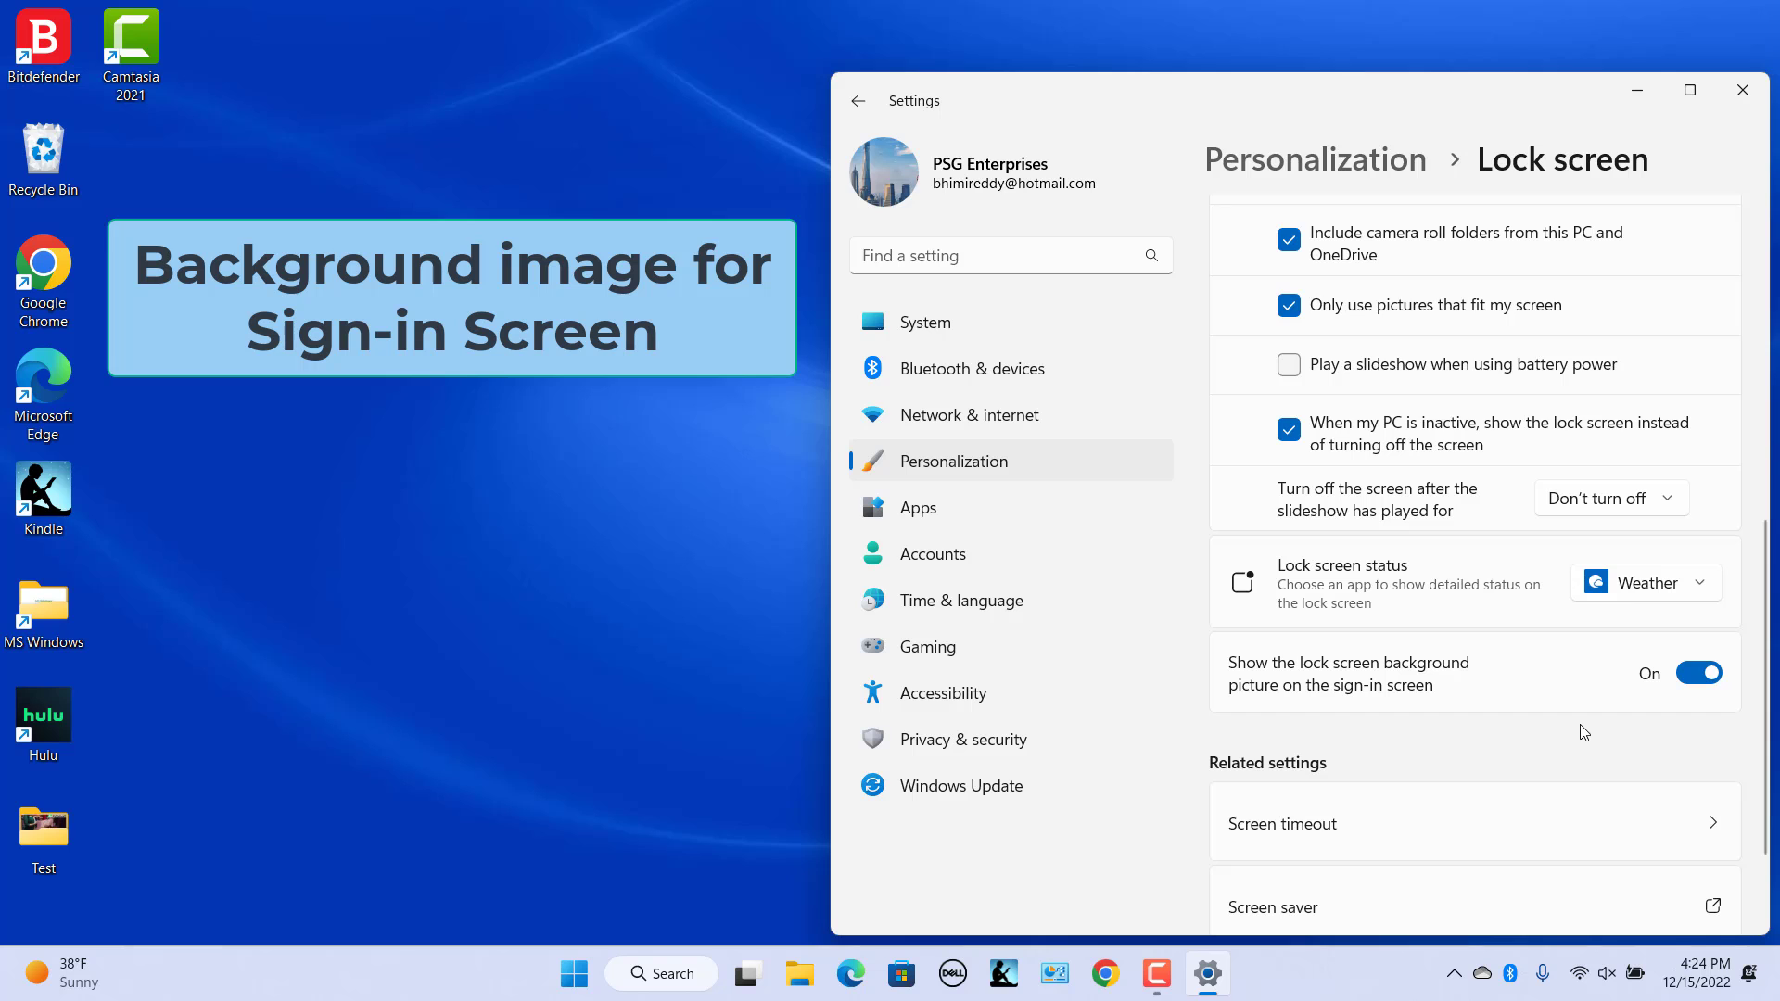
{"action": "left_click", "coordinate": [1743, 91]}
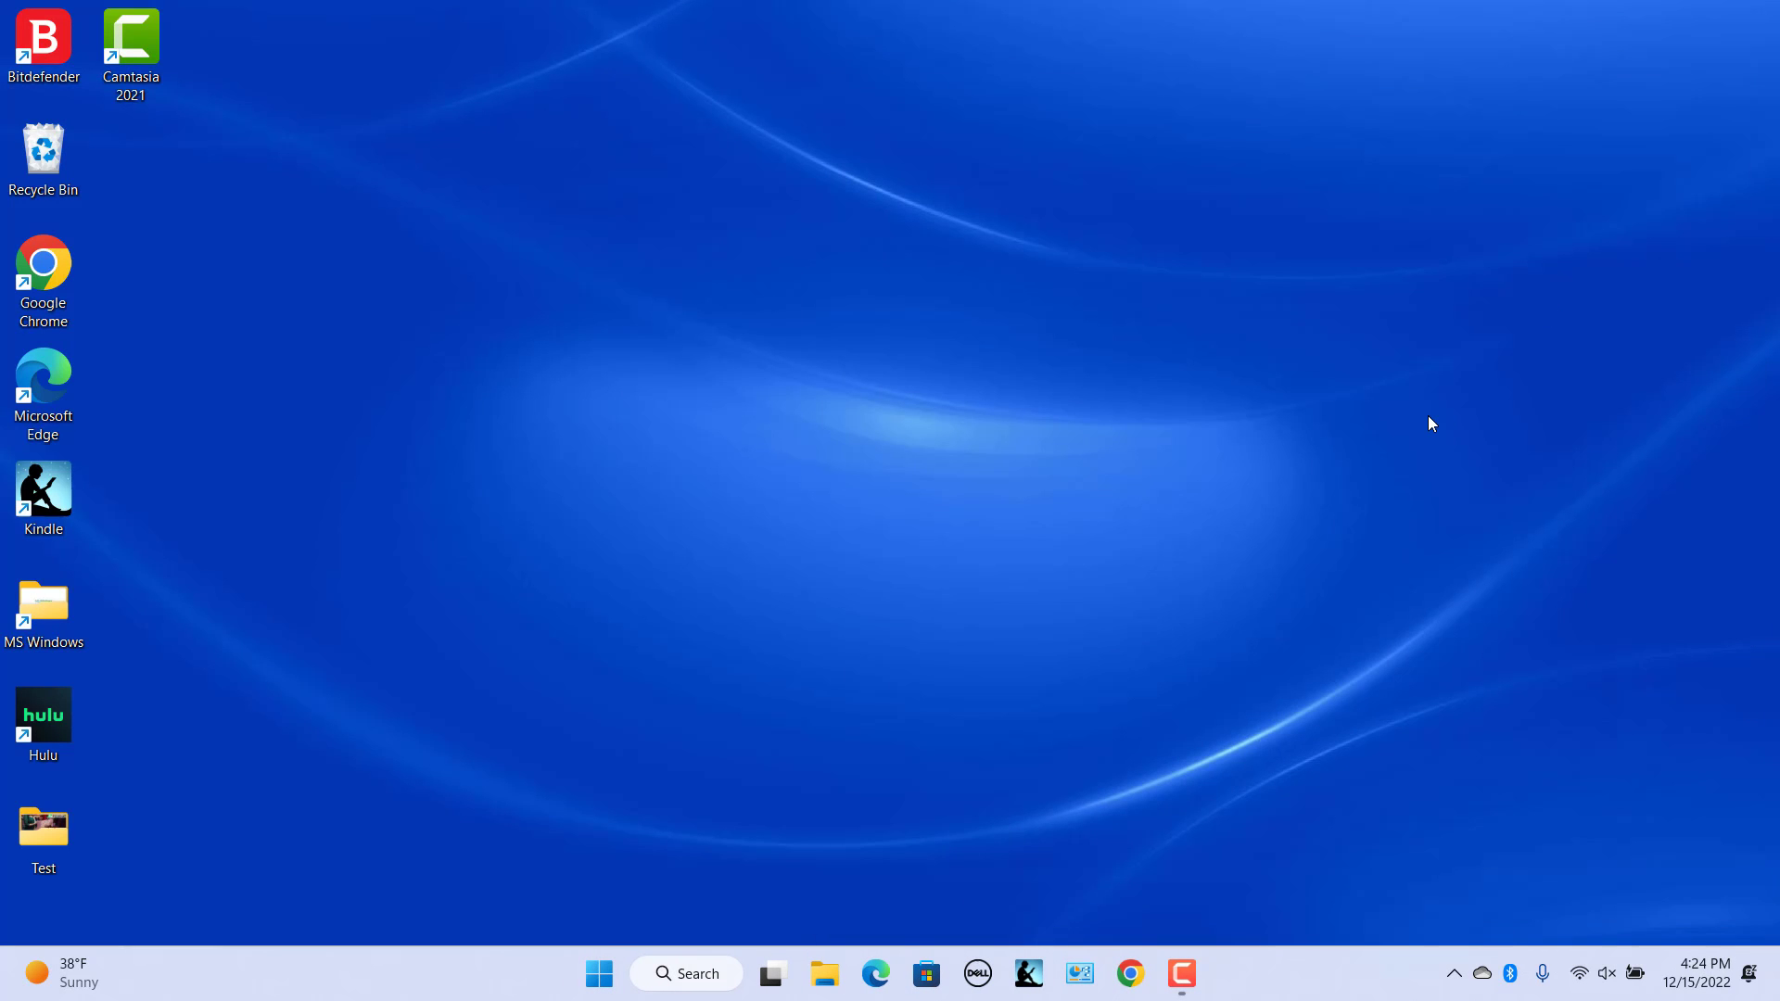